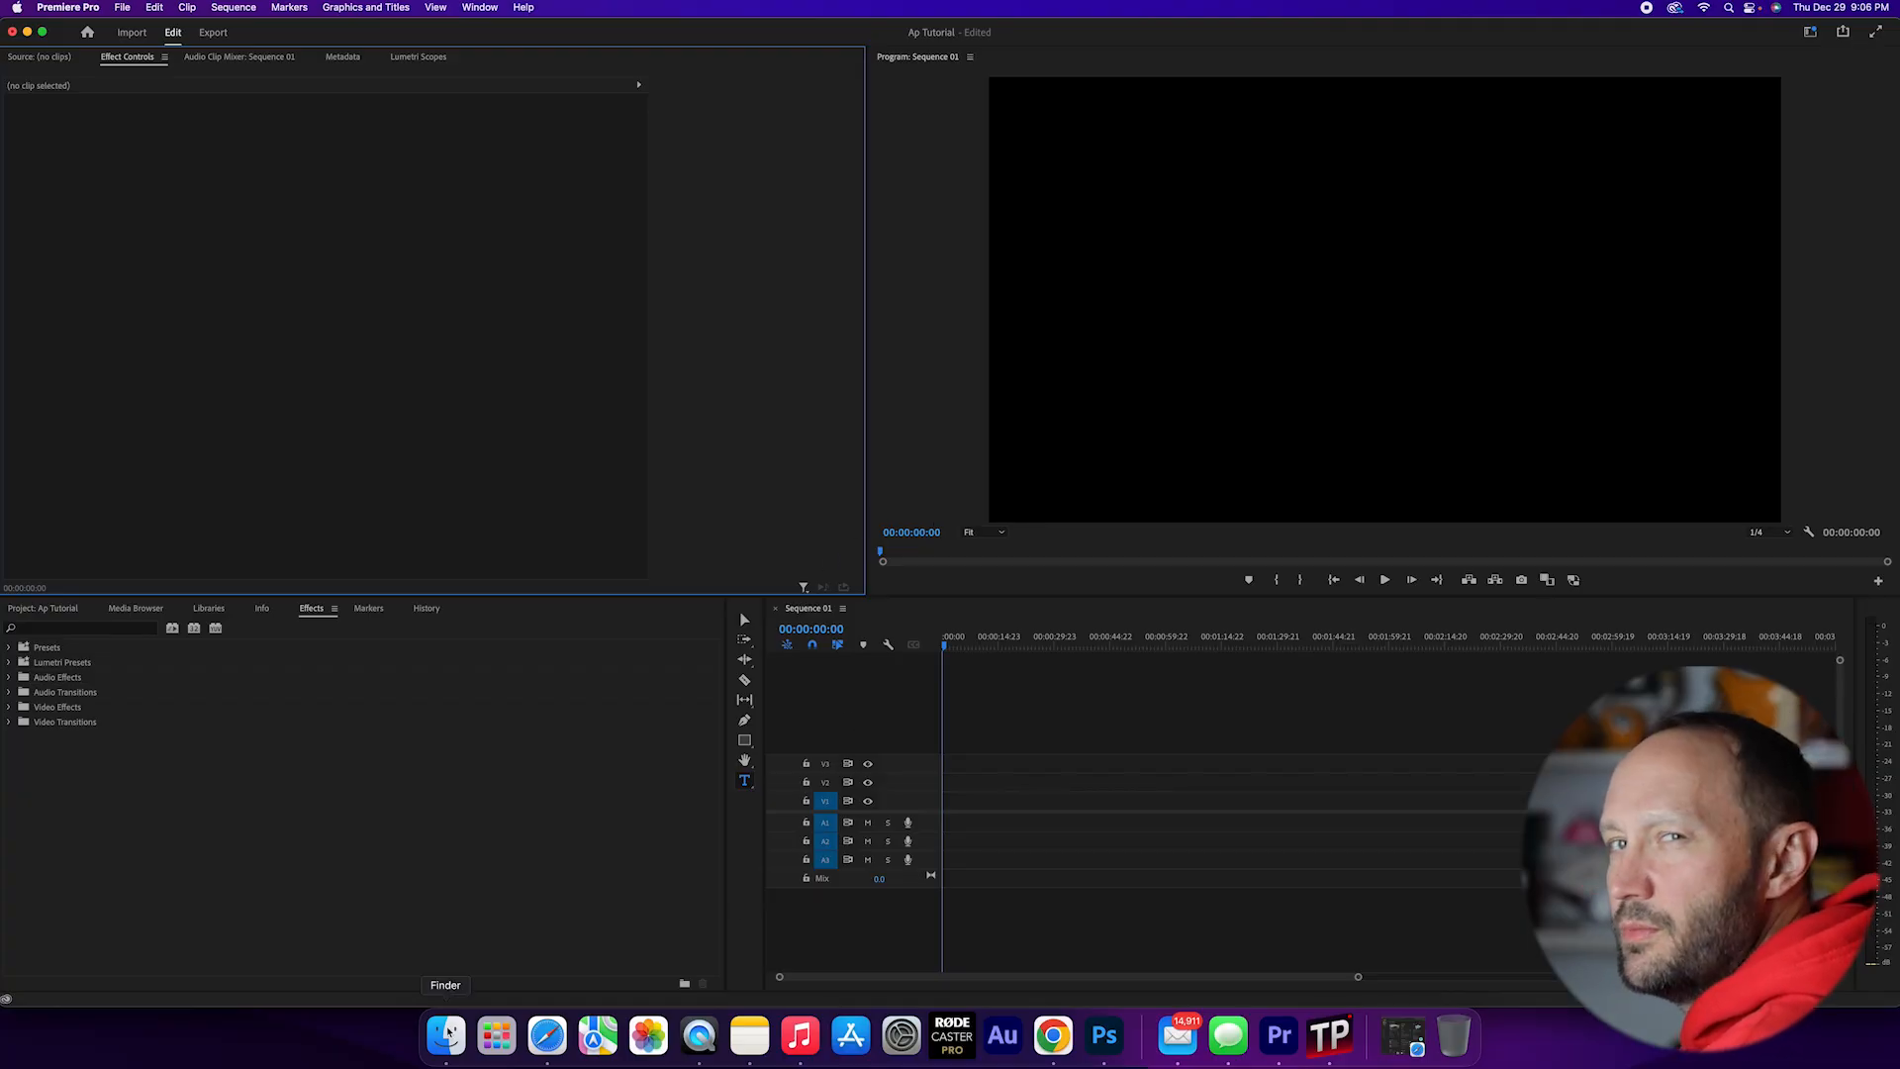
Step: Add 158A8753.MP4 from the lesson 1 folder in Finder to the start of track V1, changing the sequence settings to match the clip
{"action": "left_click", "coordinate": [446, 1034]}
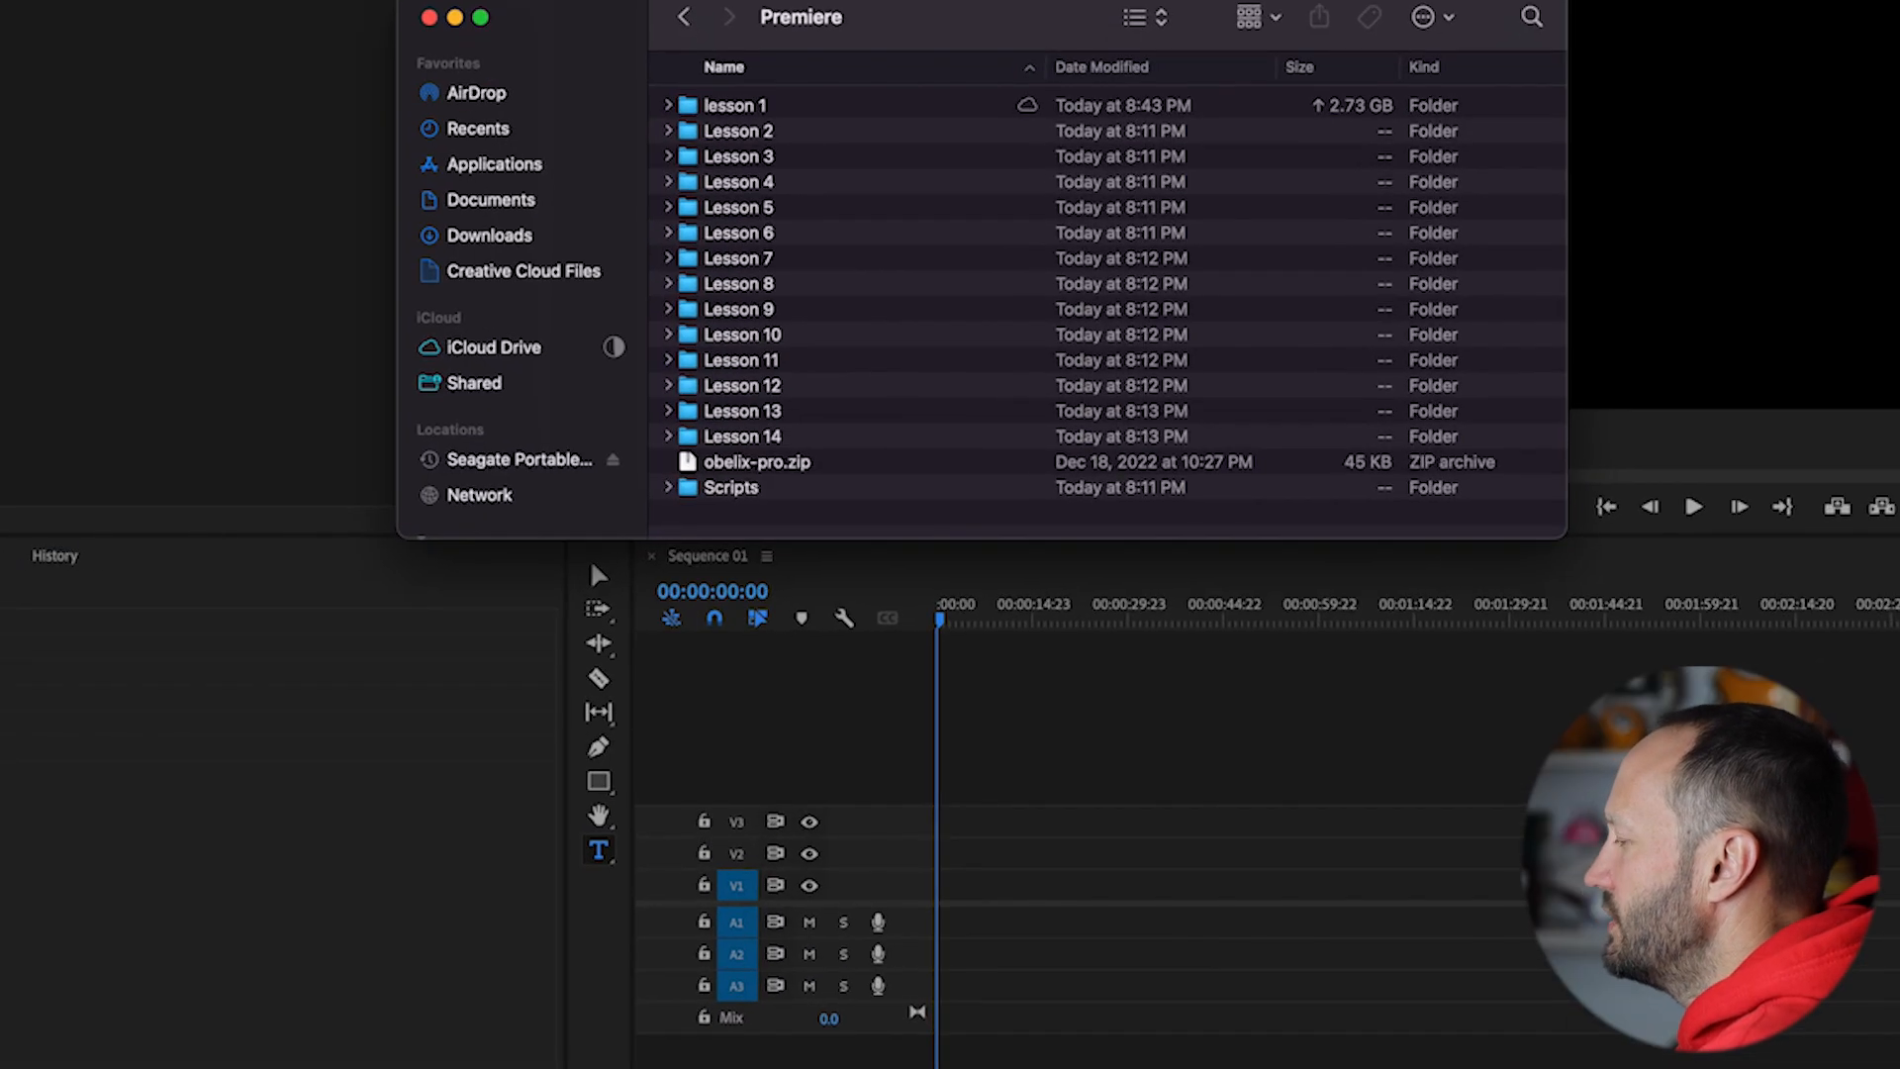
{"action": "left_click", "coordinate": [760, 107]}
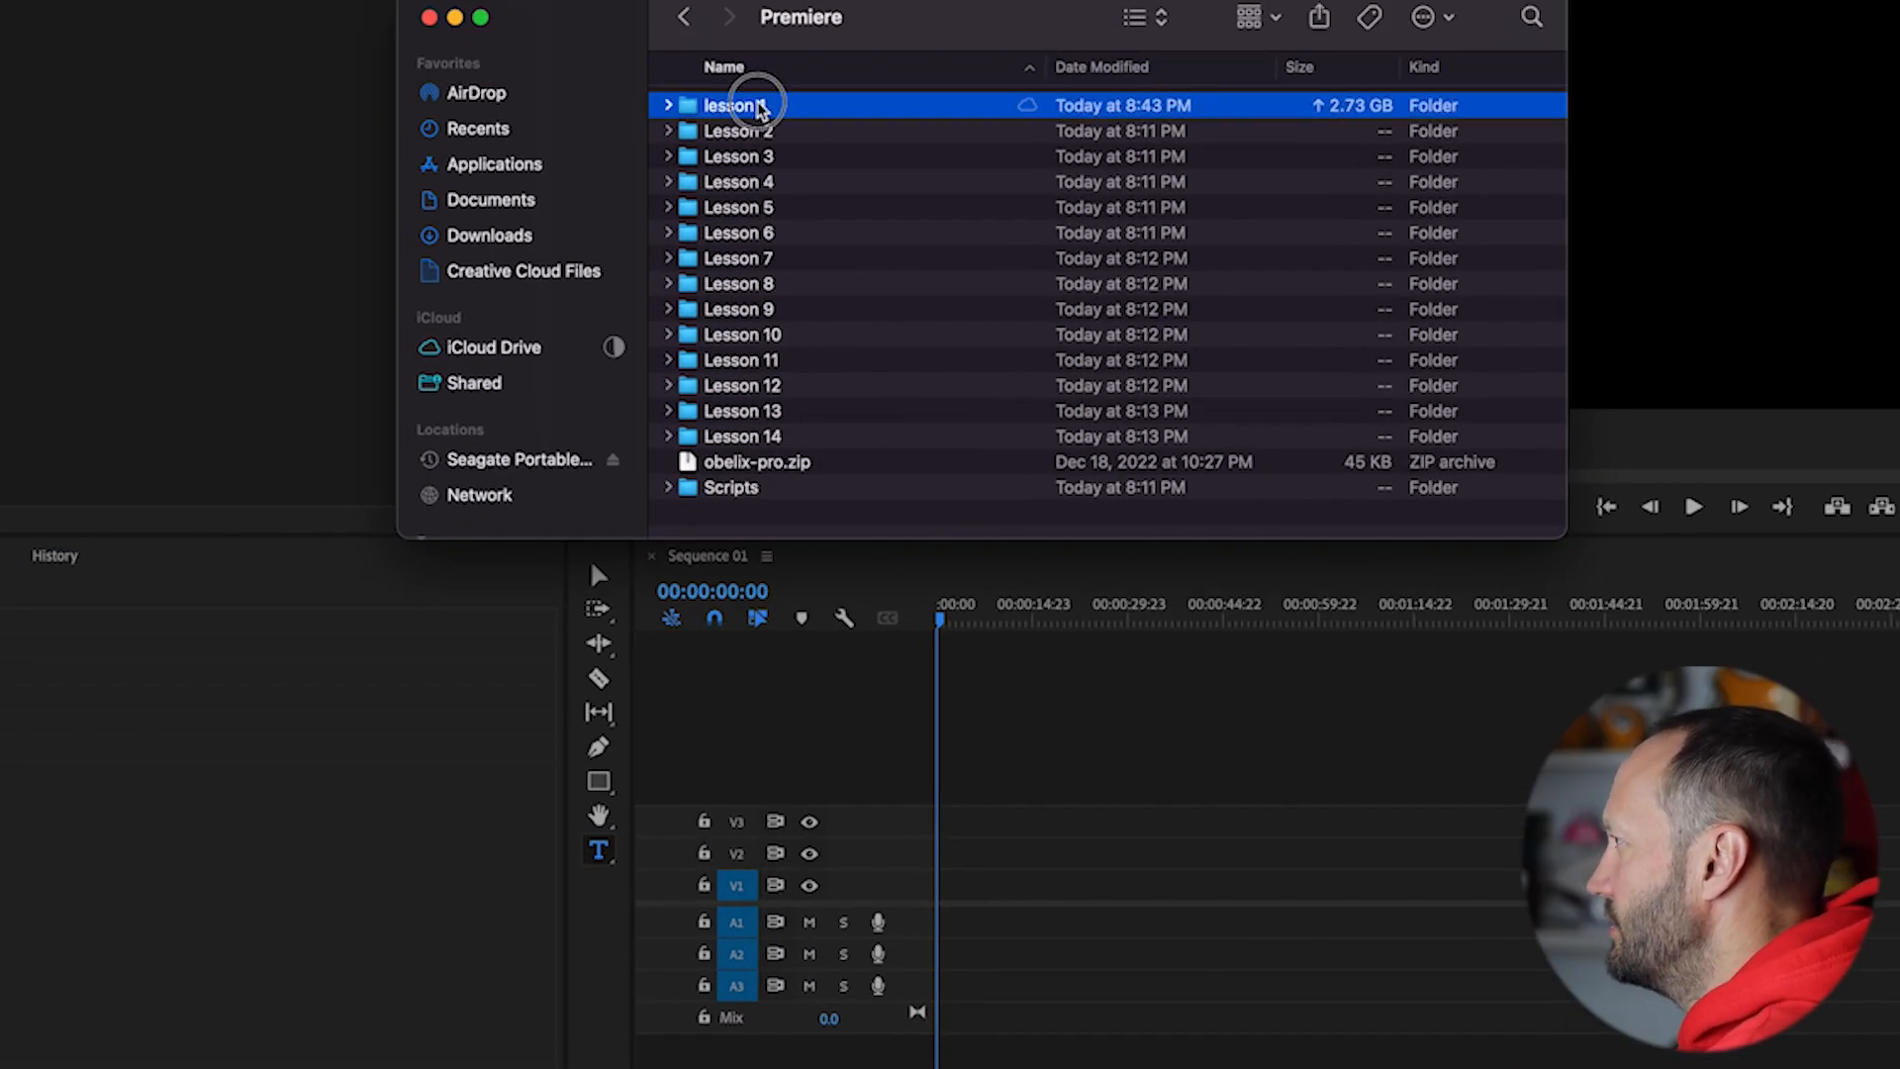
{"action": "double_click", "coordinate": [760, 107]}
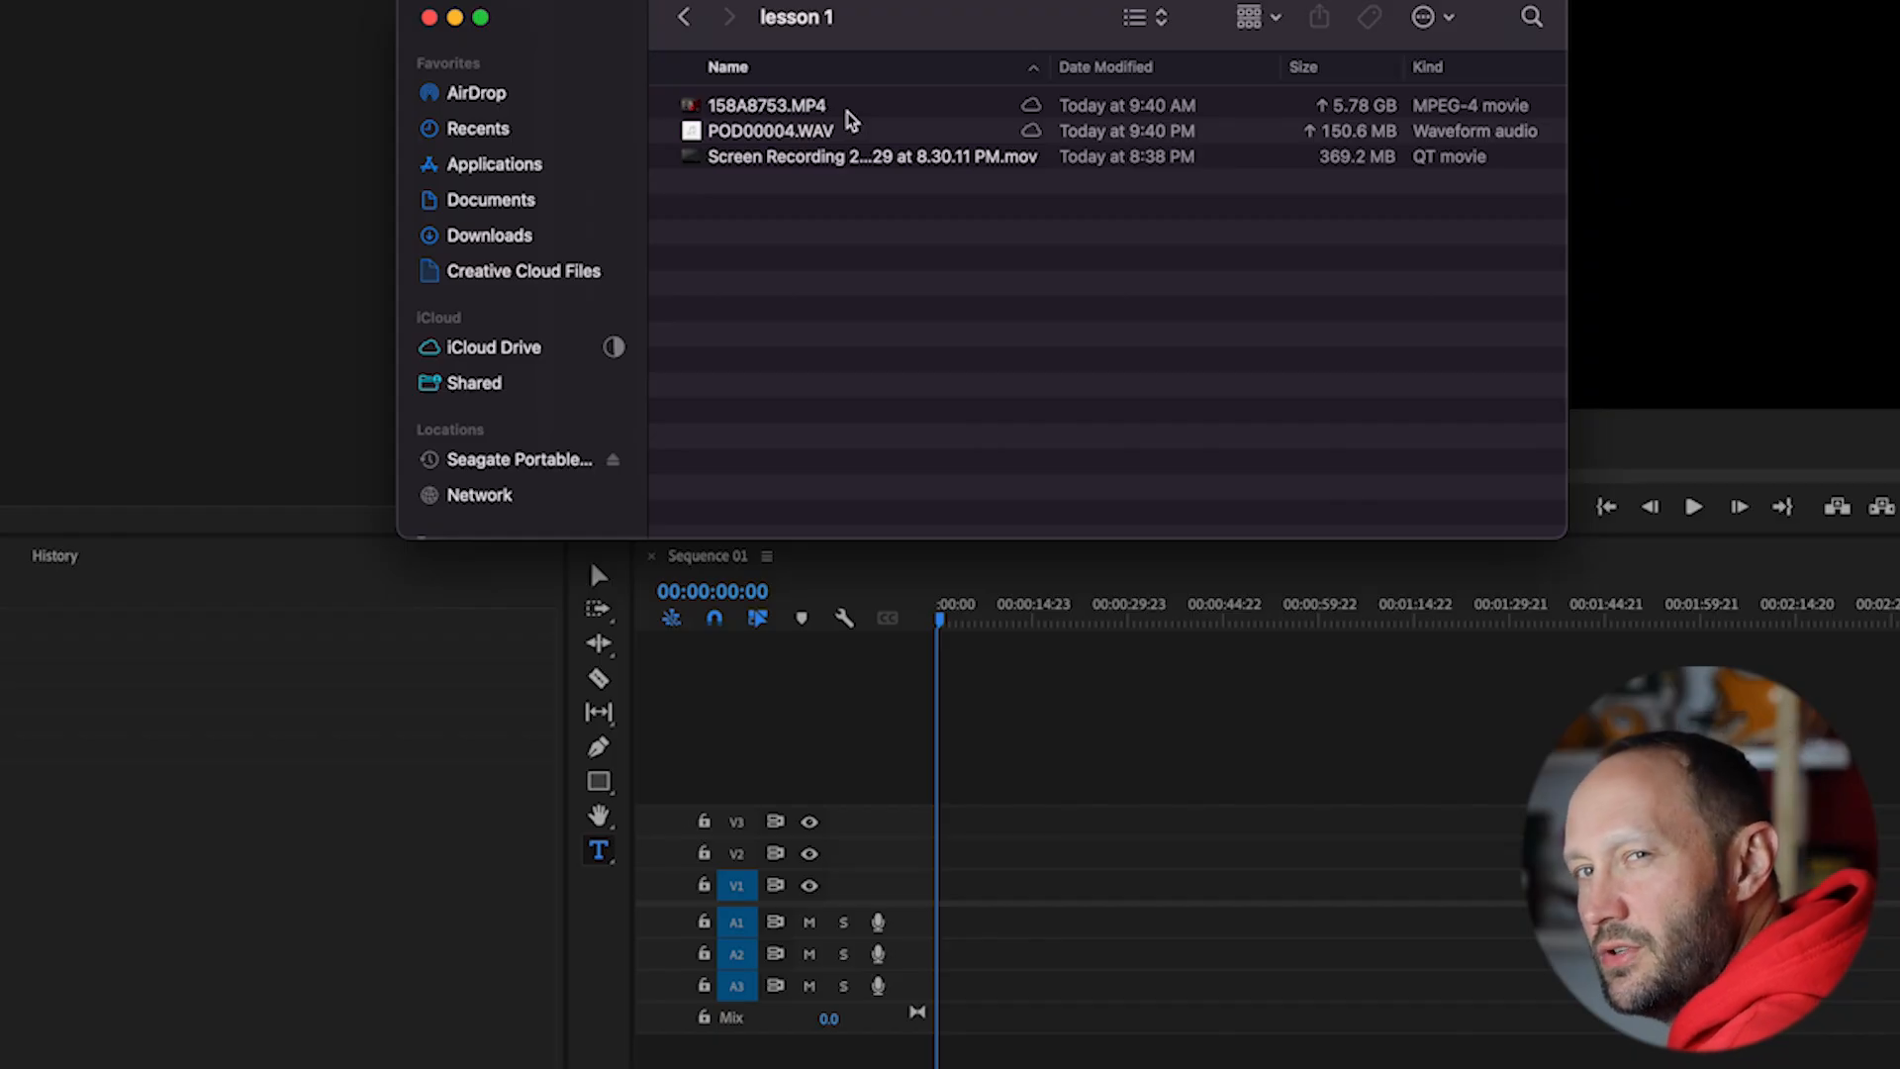
{"action": "left_click", "coordinate": [797, 103]}
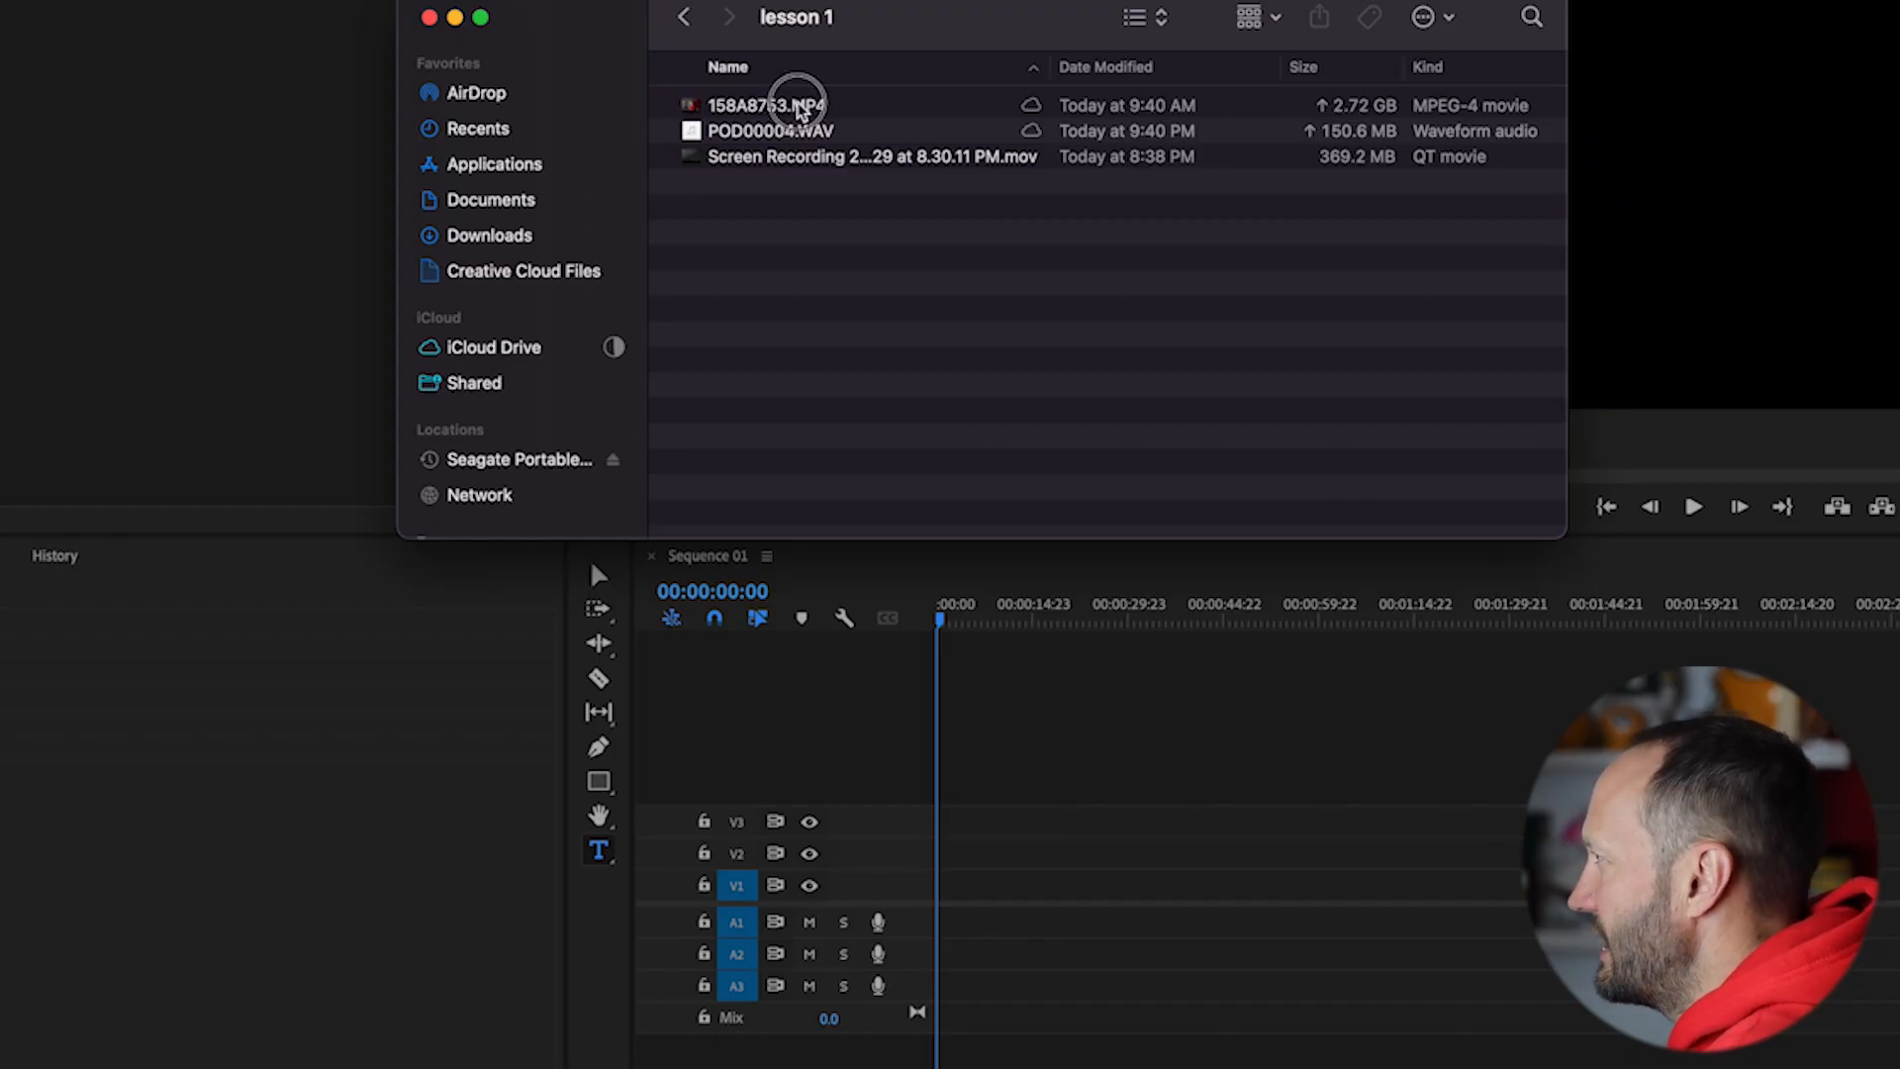
{"action": "left_click_drag", "start_coordinate": [798, 103], "coordinate": [1055, 867]}
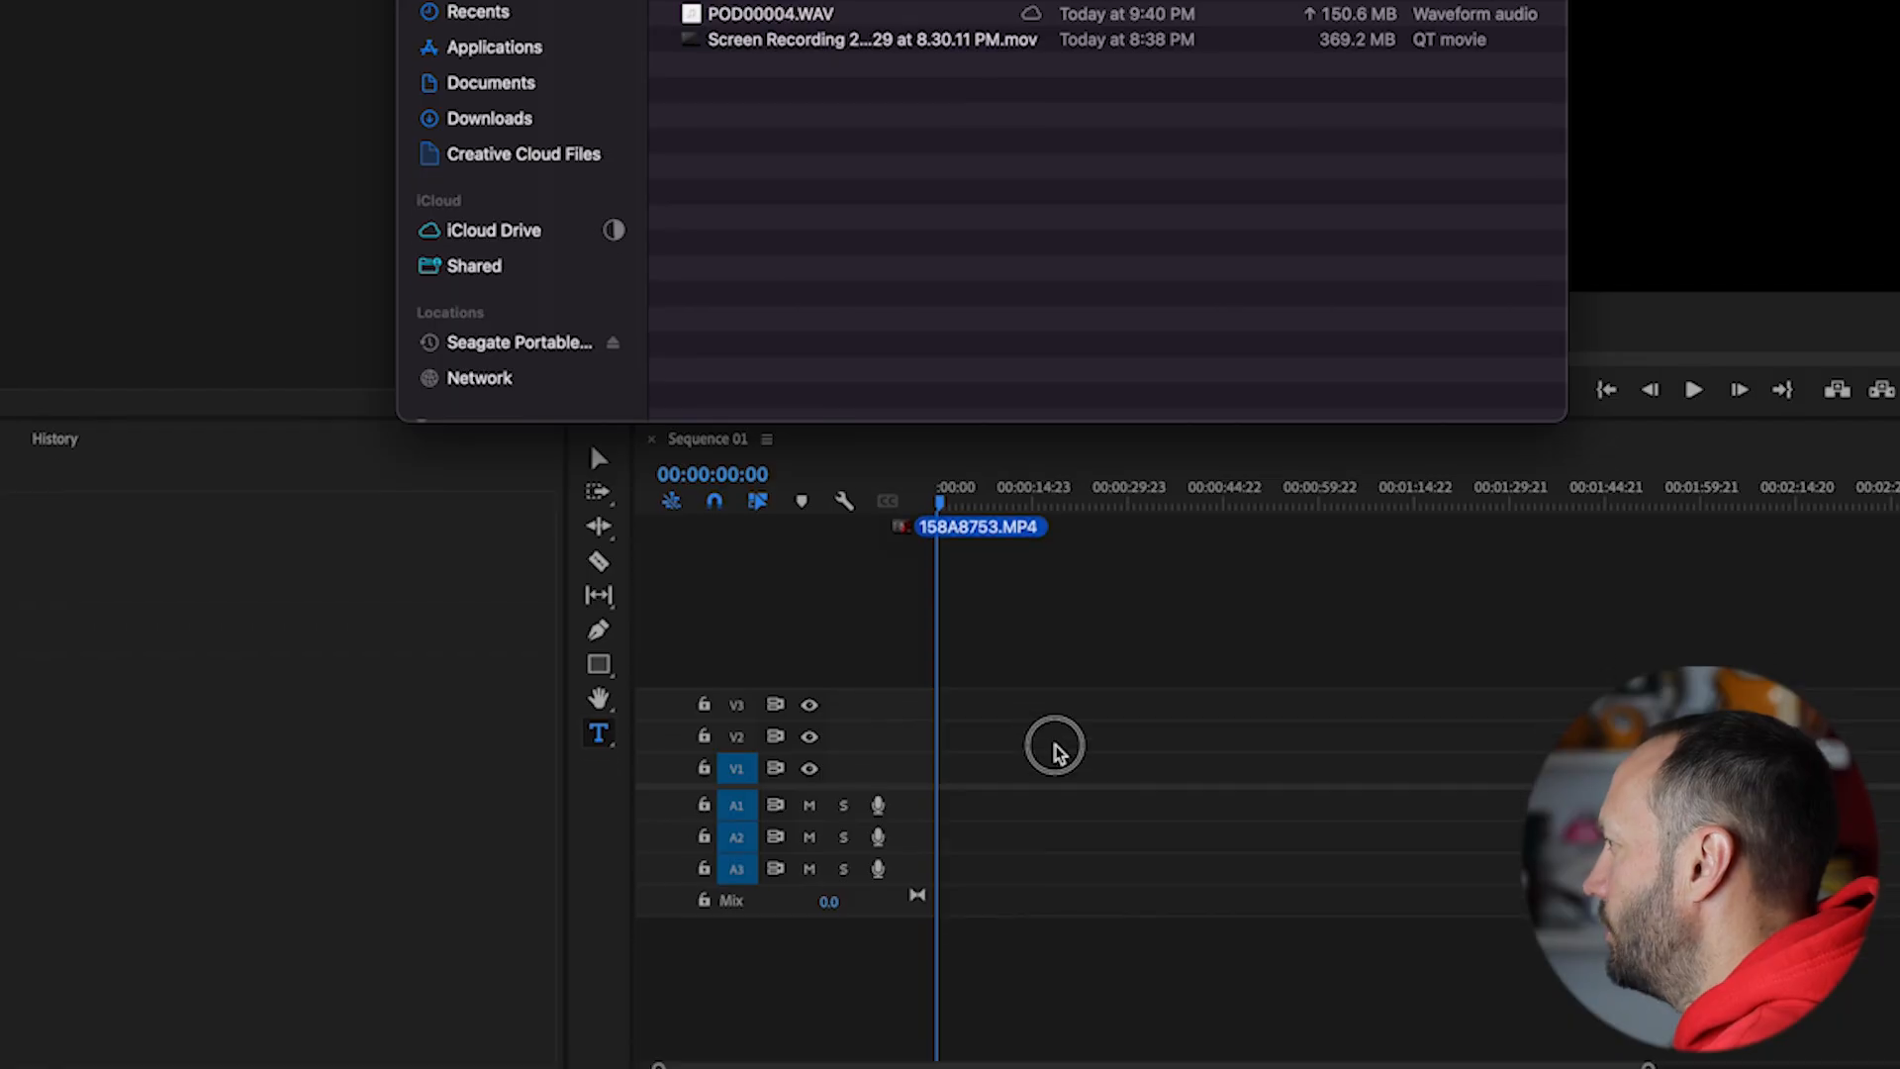
{"action": "left_click_drag", "start_coordinate": [1055, 744], "coordinate": [940, 723]}
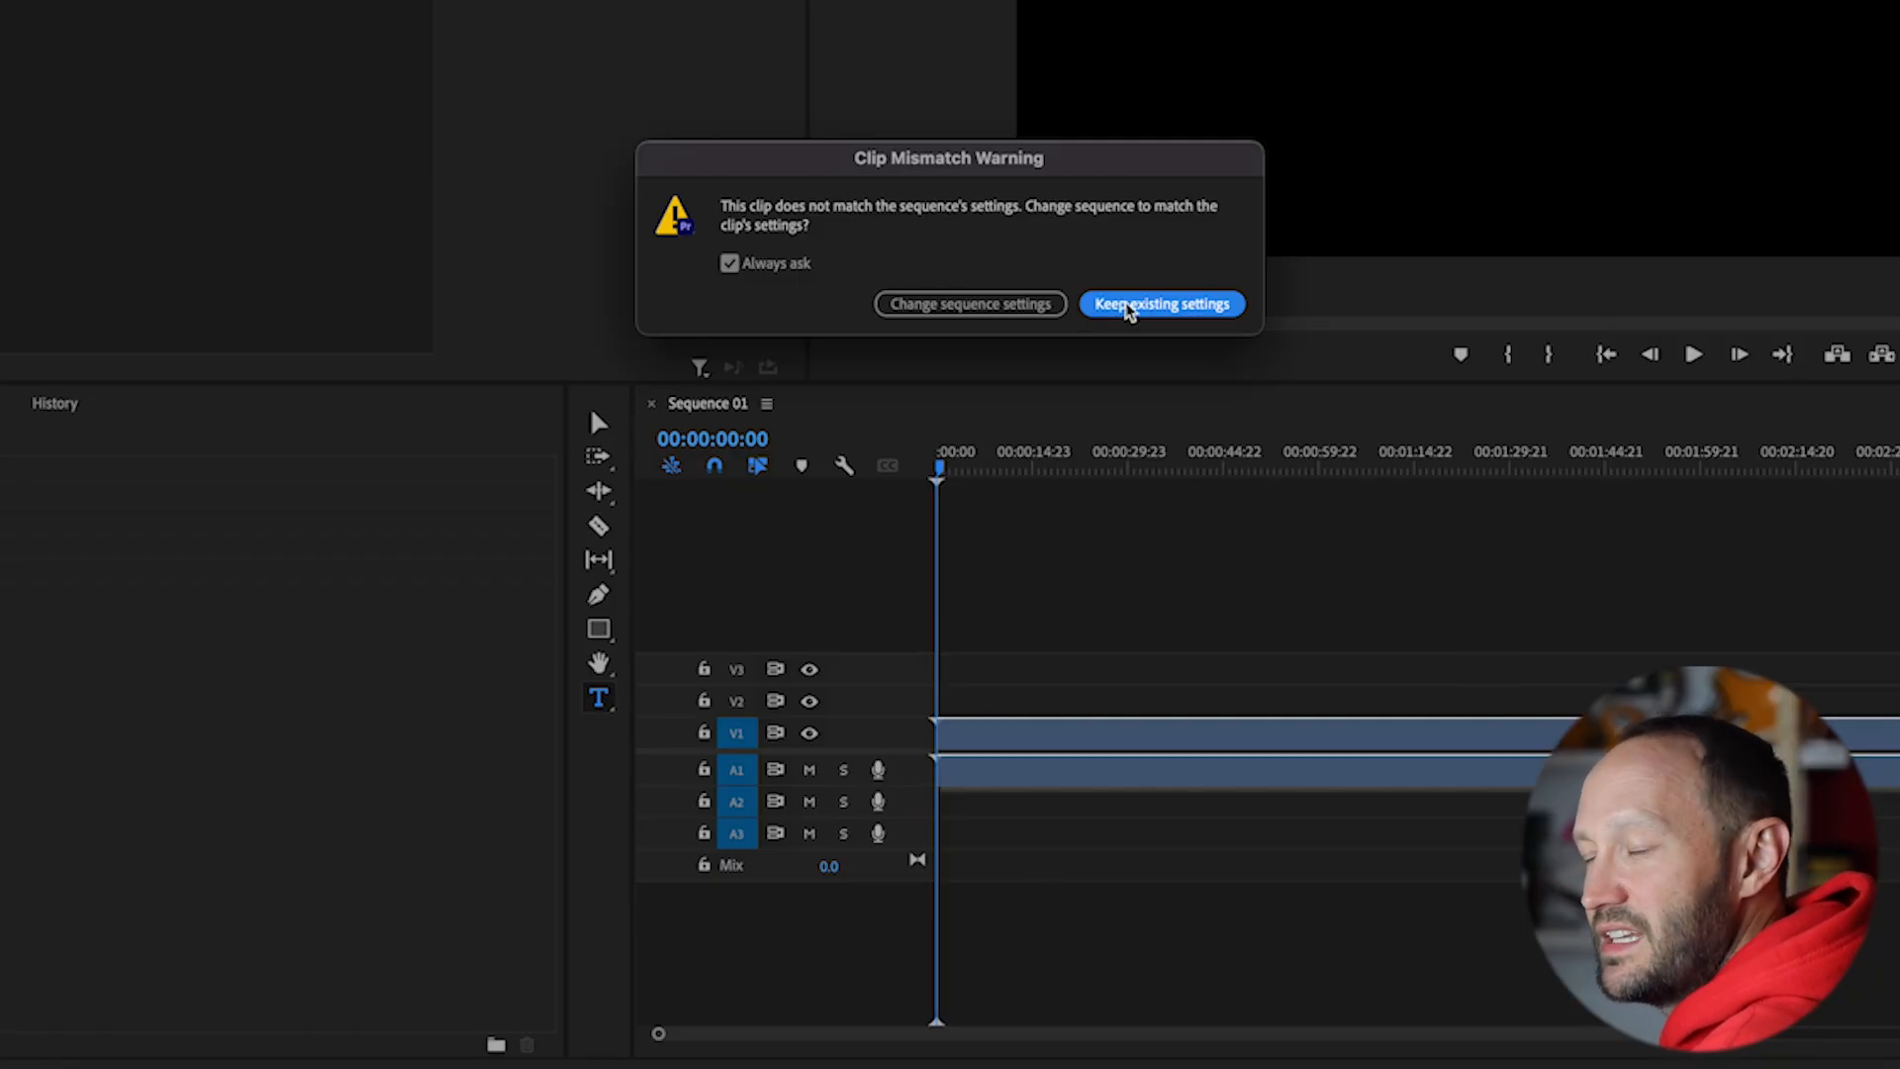
{"action": "left_click", "coordinate": [970, 304]}
Step: Move the playhead to about 00;01;05;29 and view the timeline, effect controls and program monitor maximized in turn
{"action": "left_click_drag", "start_coordinate": [1128, 638], "coordinate": [1178, 648]}
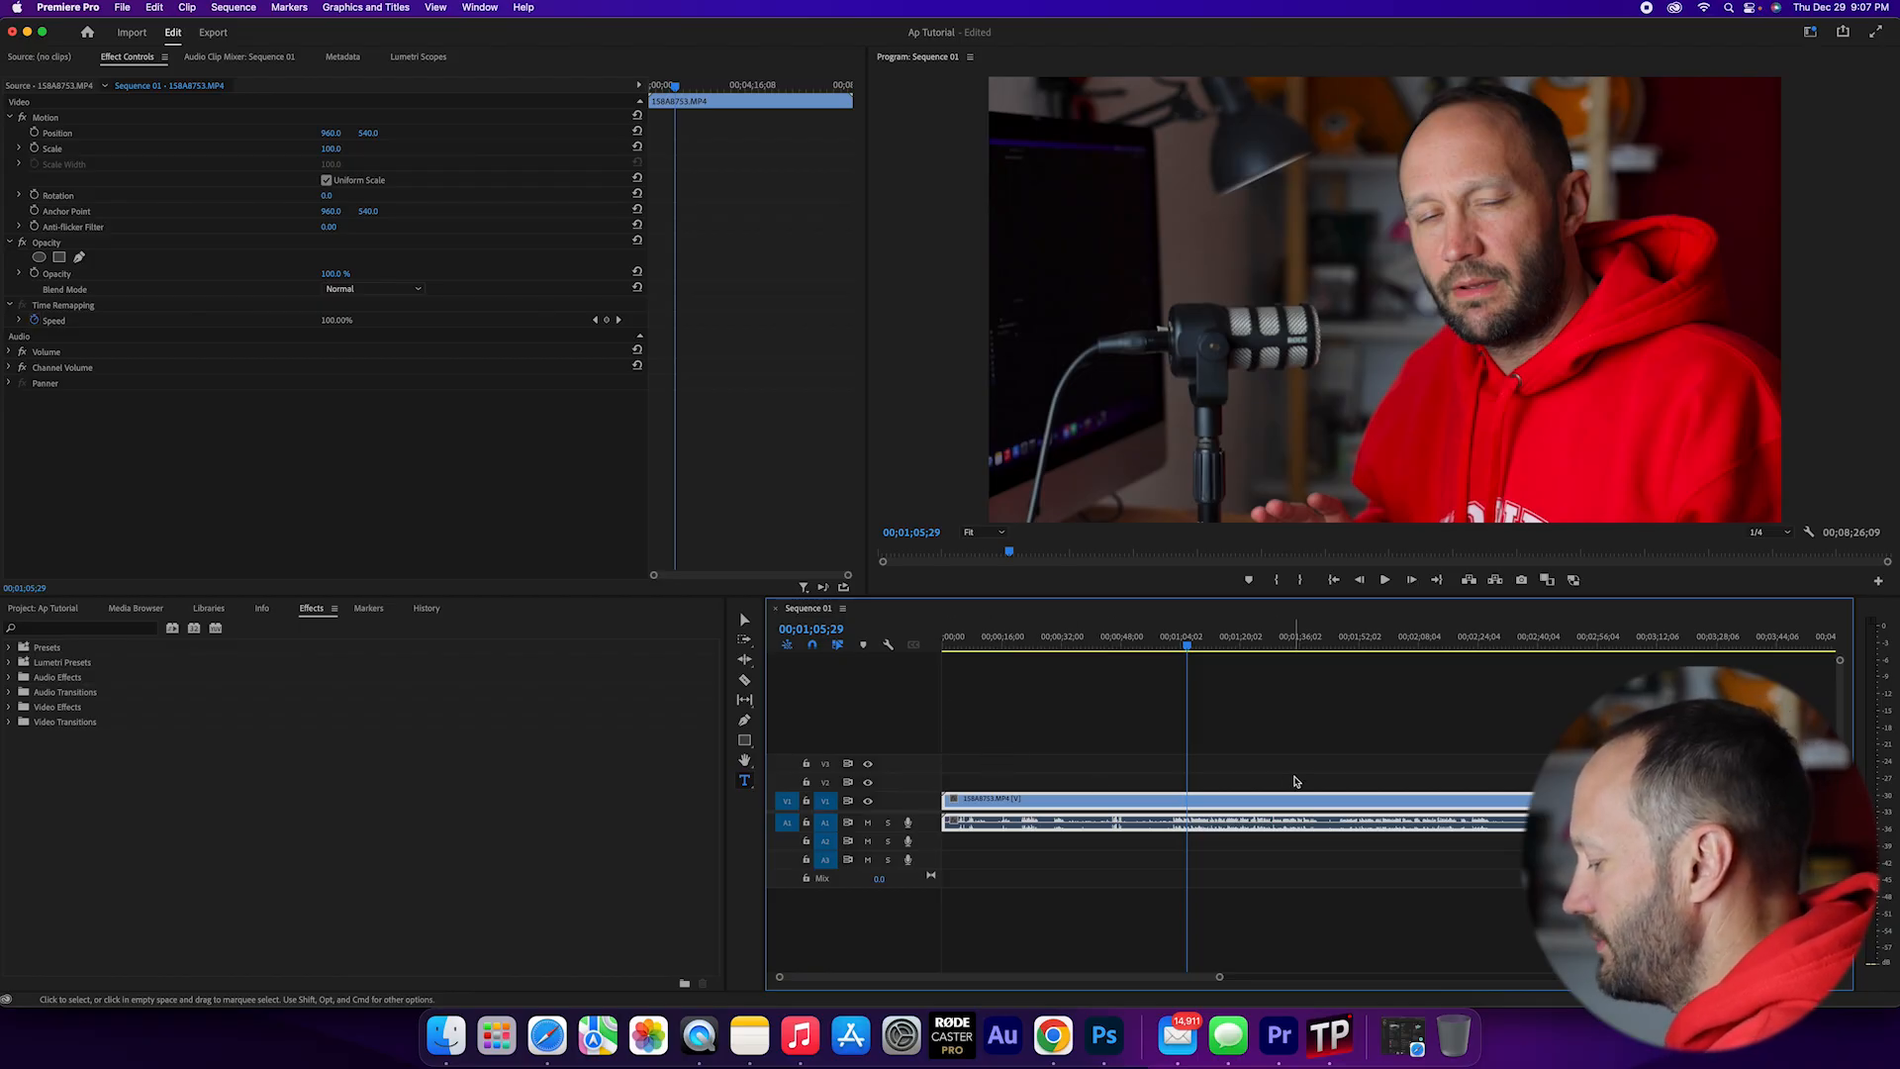
{"action": "key", "text": "grave"}
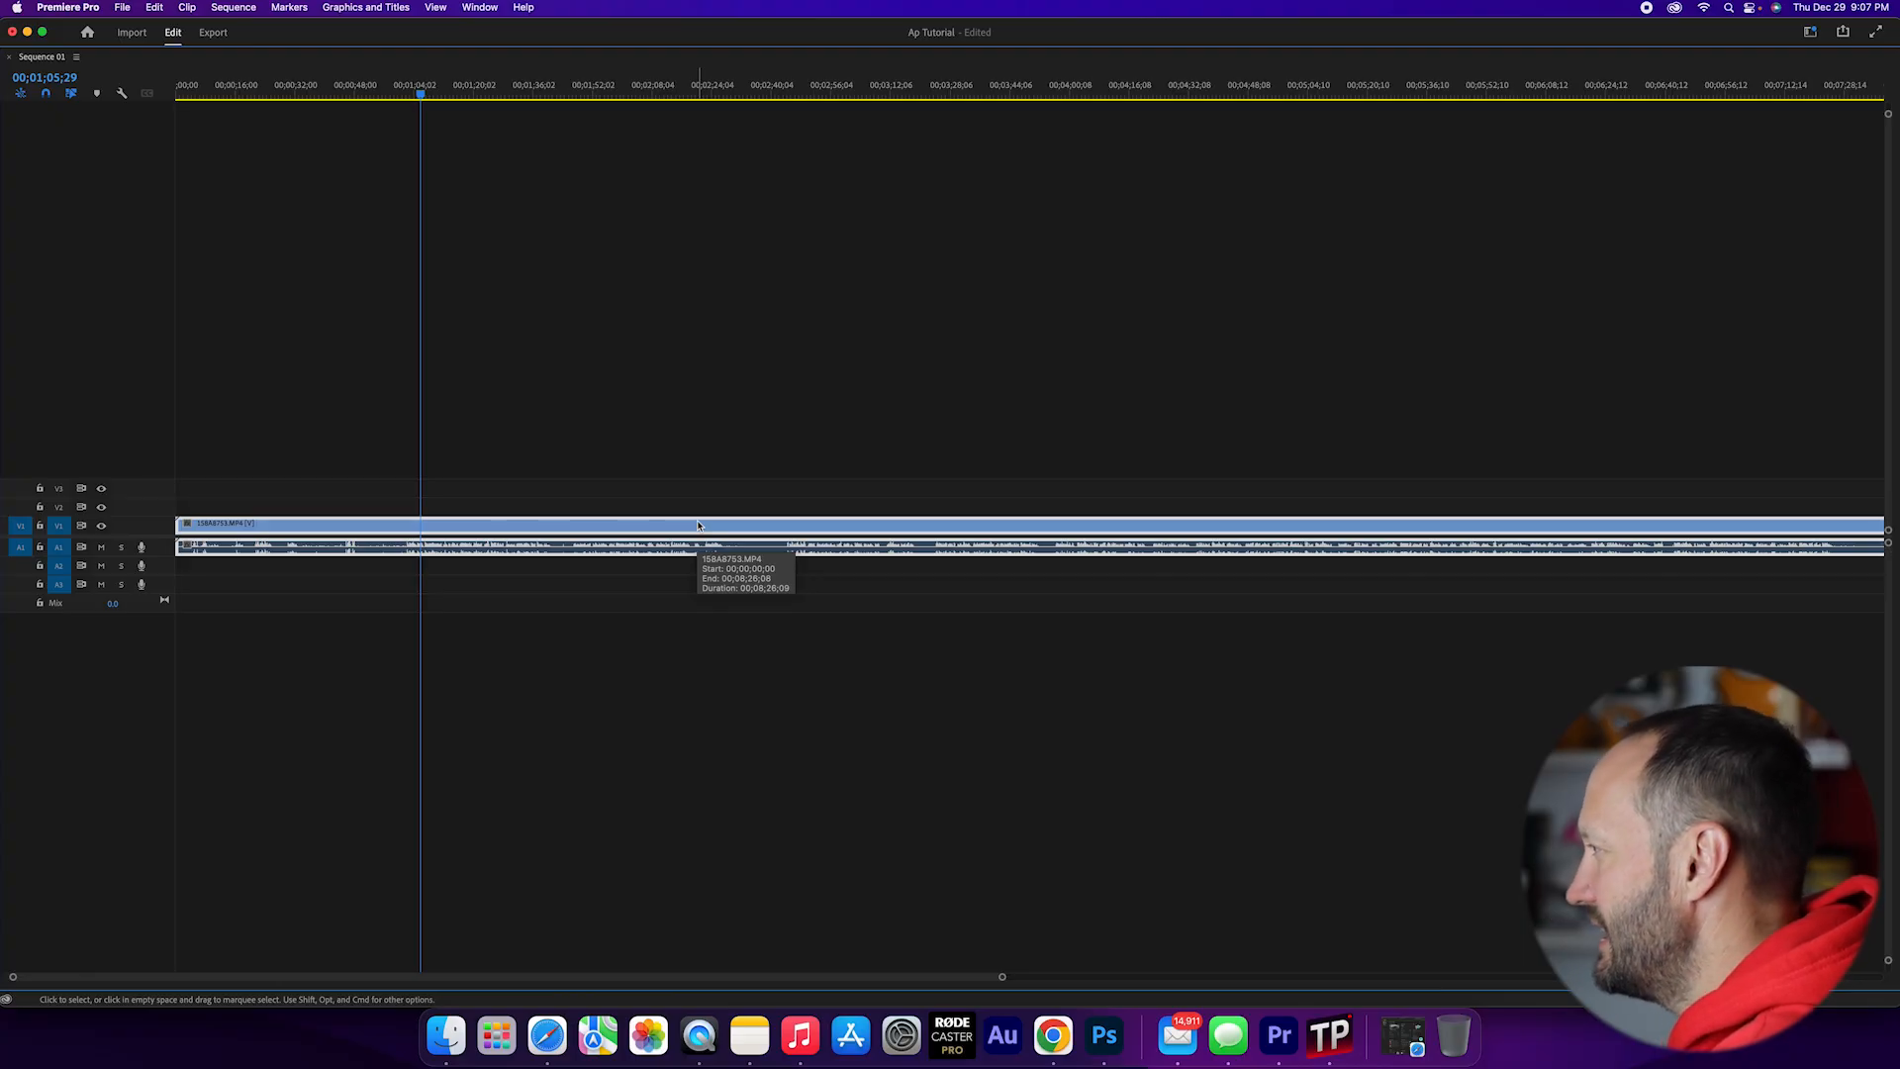
{"action": "key", "text": "grave"}
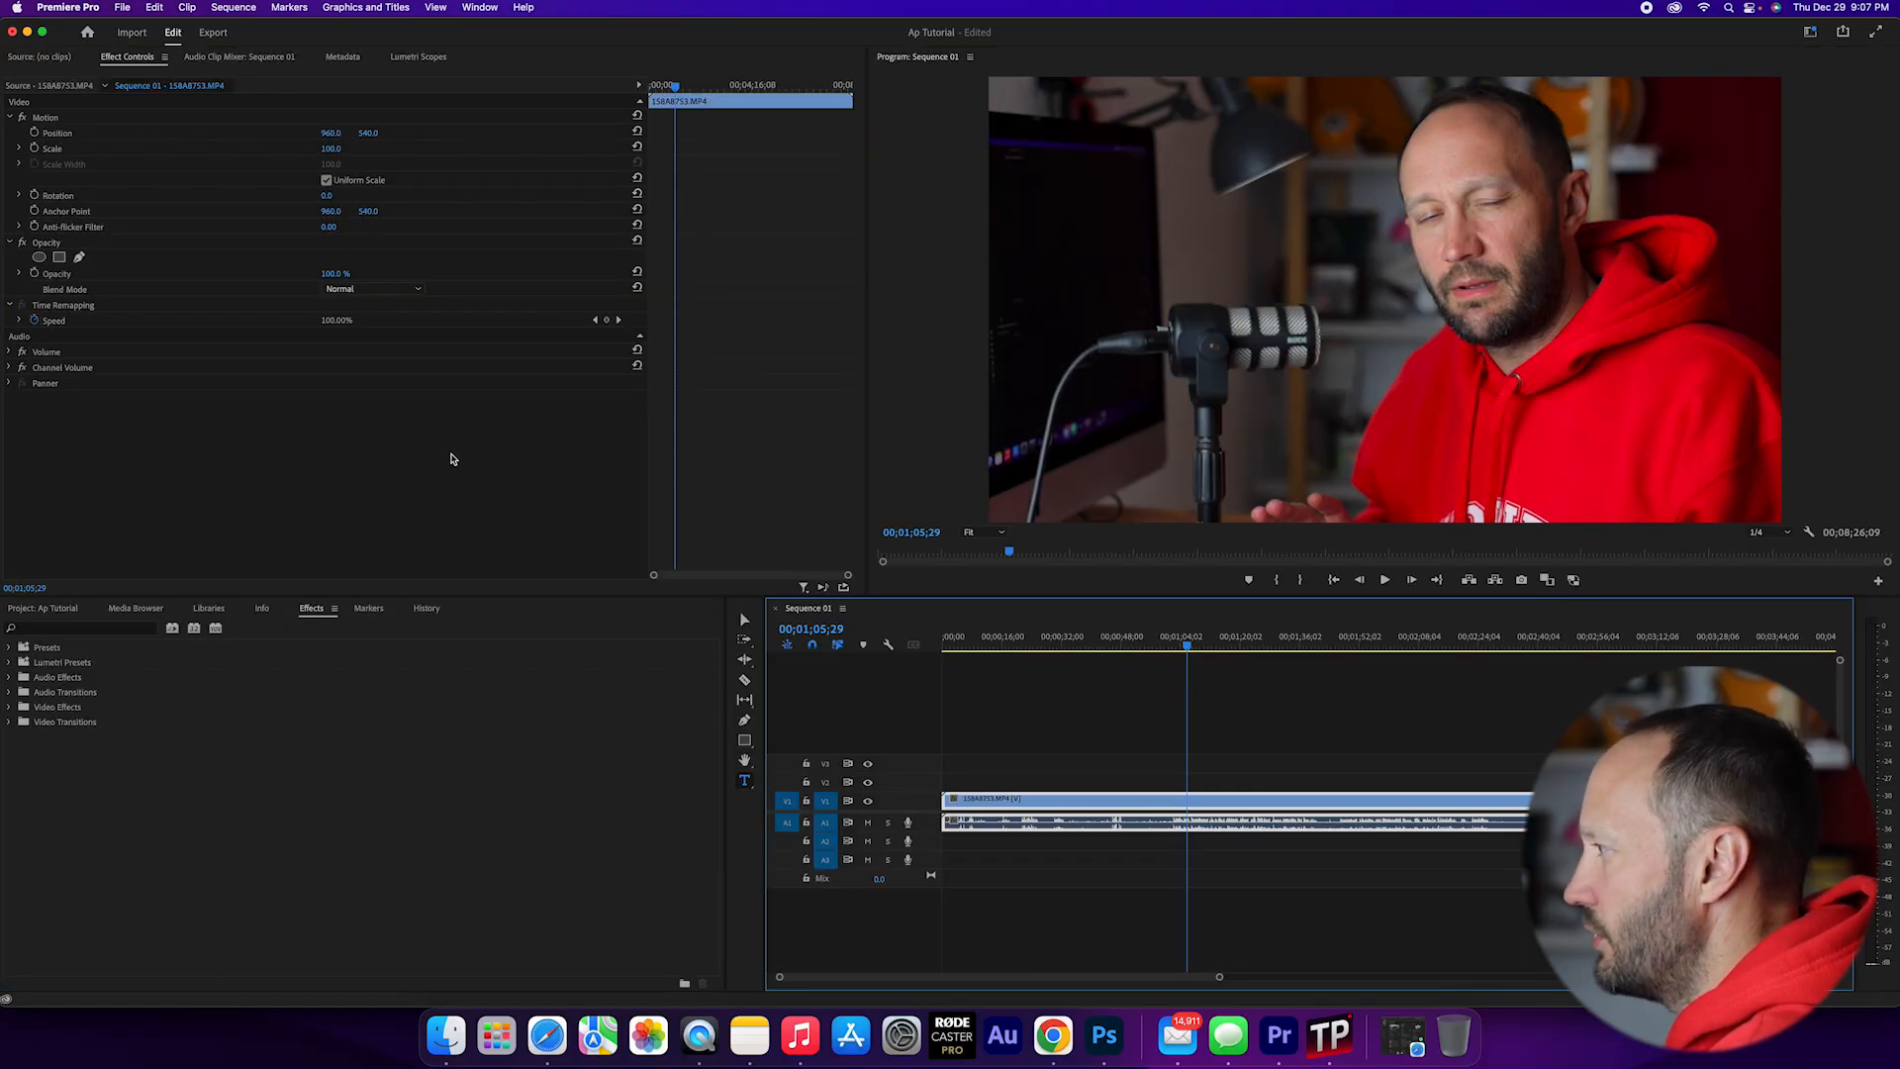
{"action": "key", "text": "grave"}
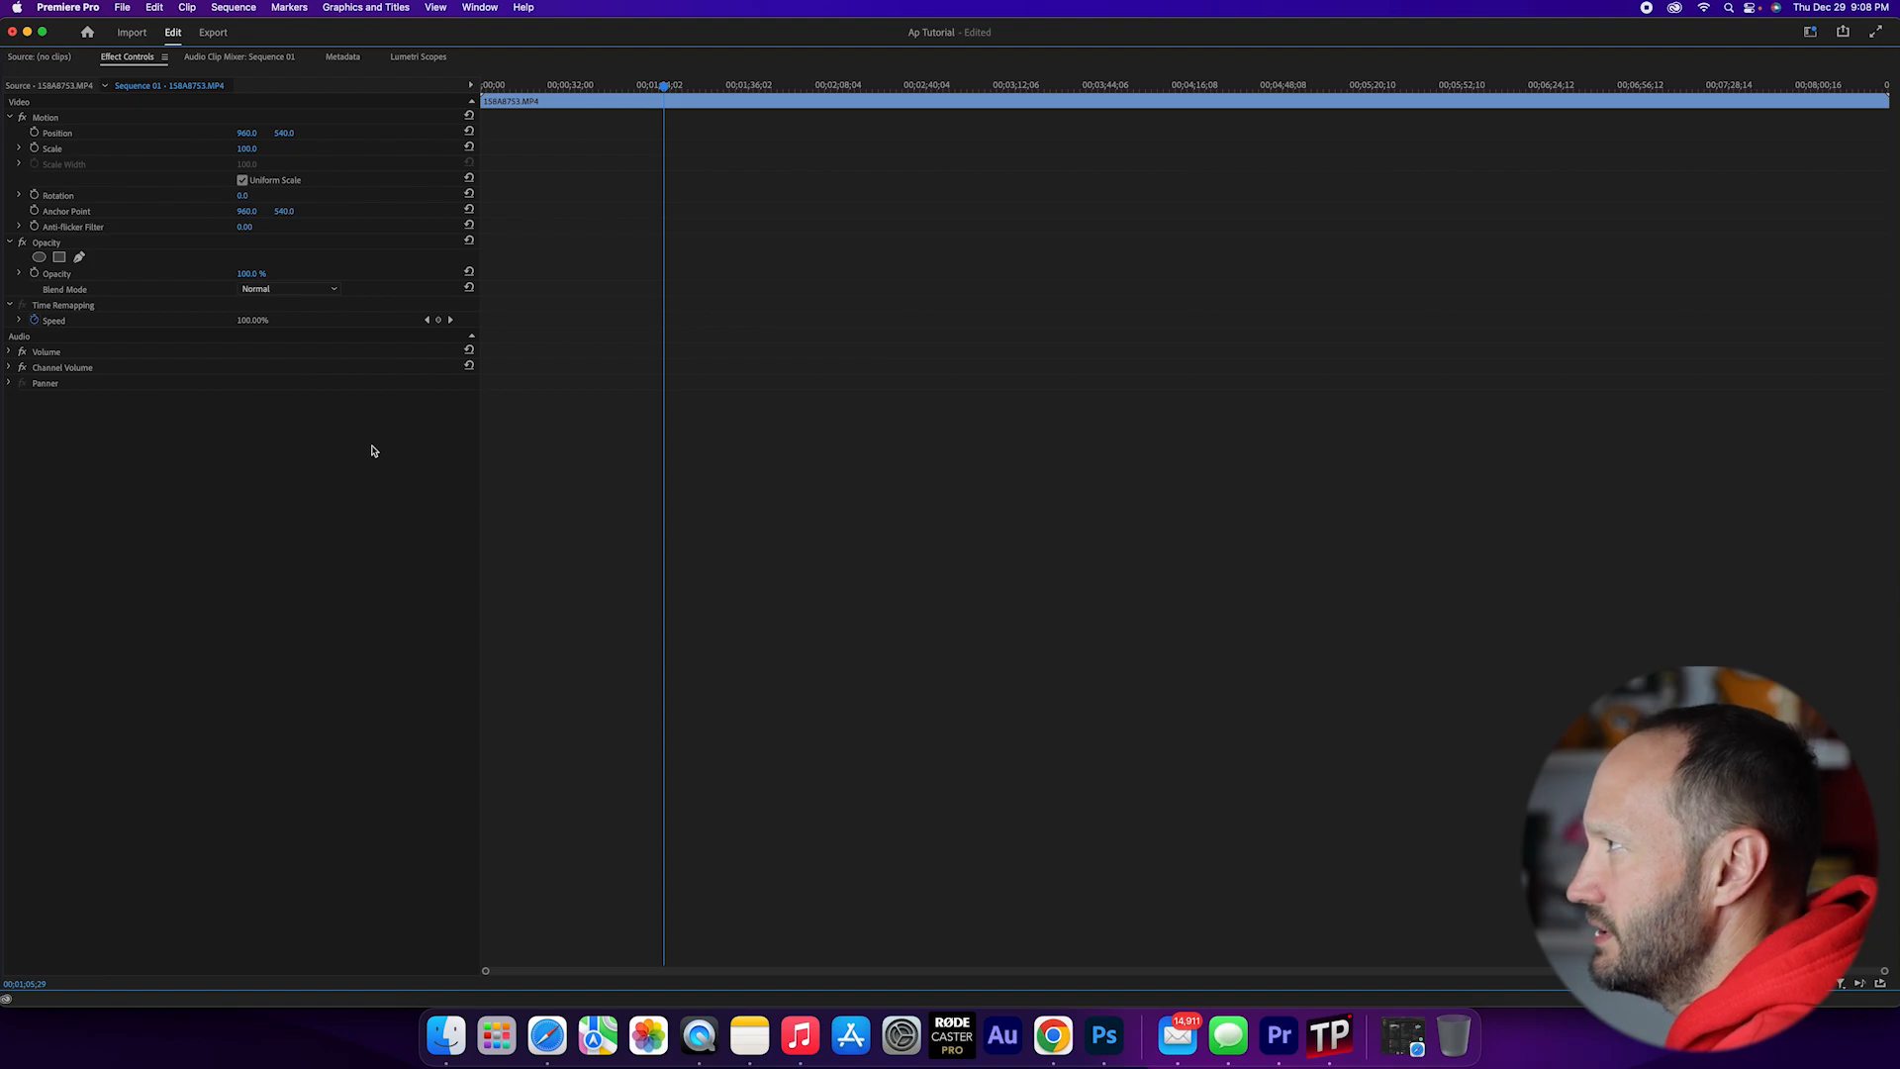
{"action": "key", "text": "grave"}
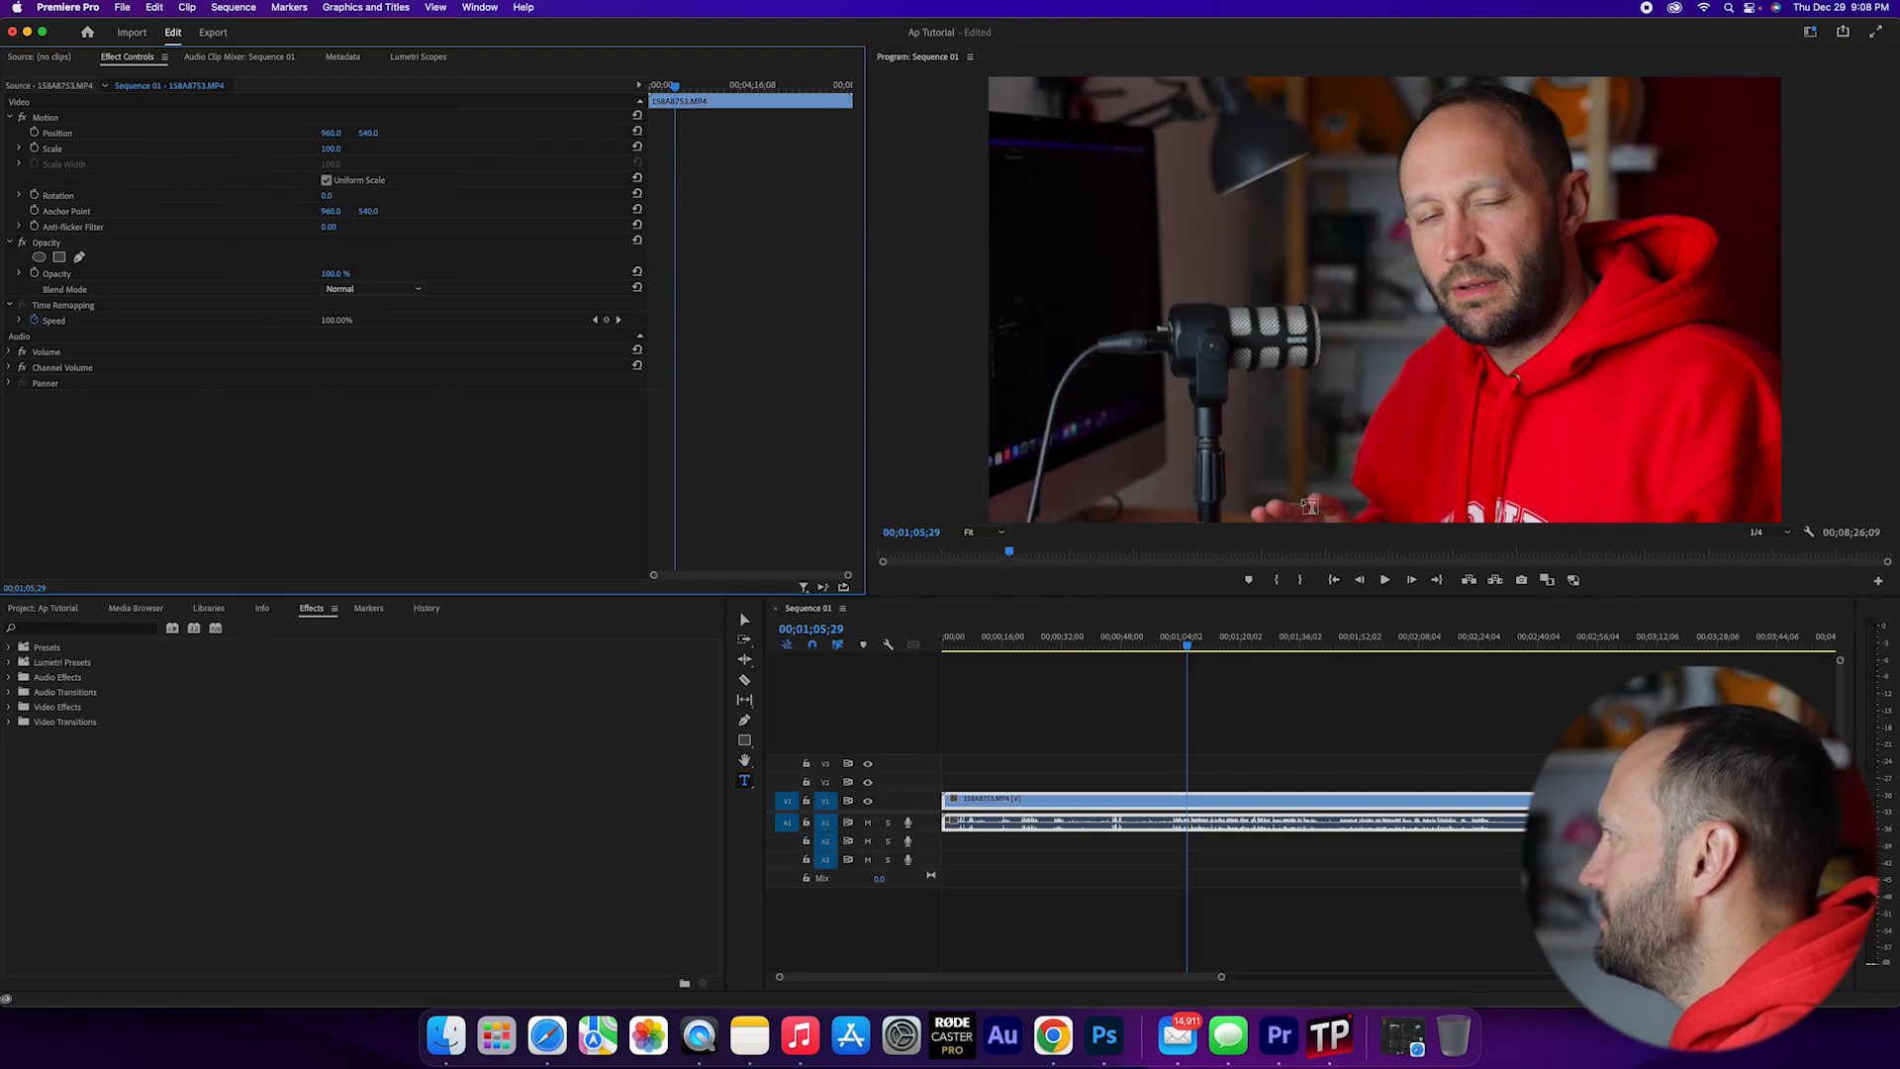
{"action": "key", "text": "grave"}
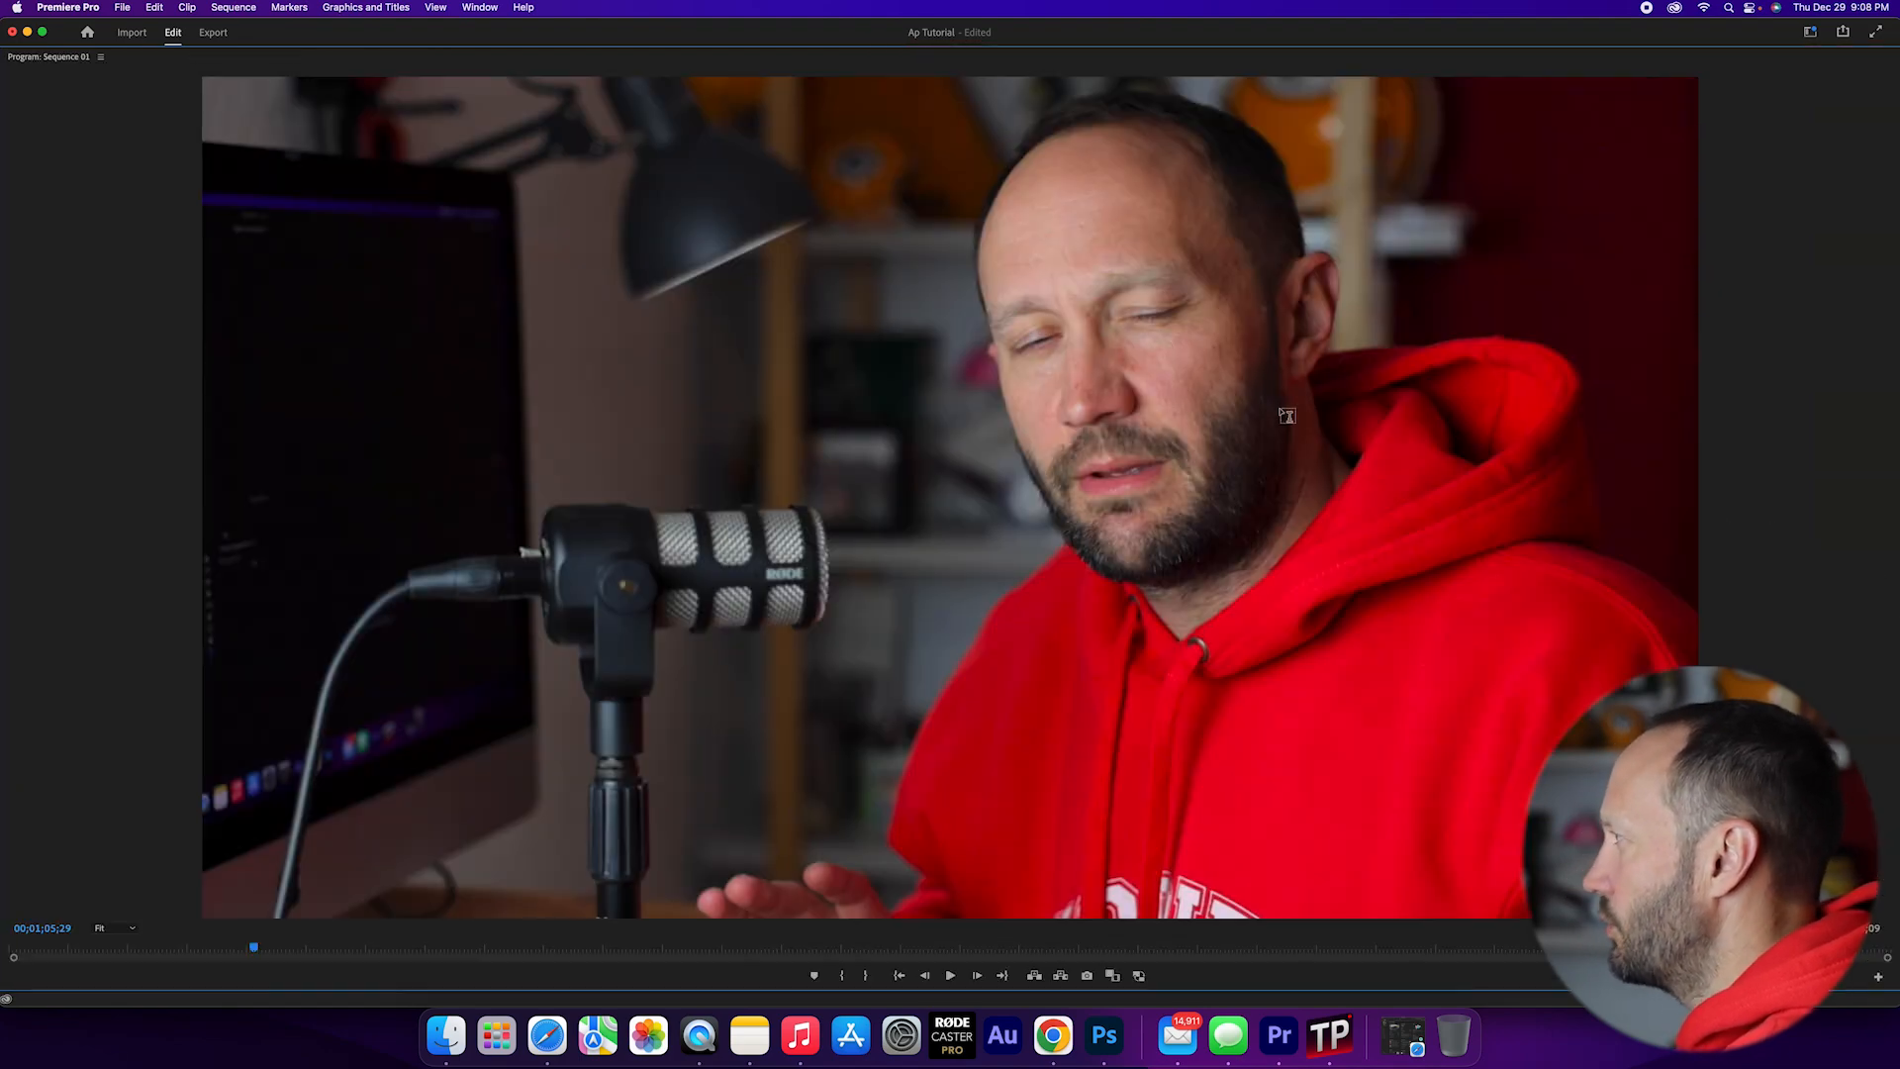
{"action": "key", "text": "grave"}
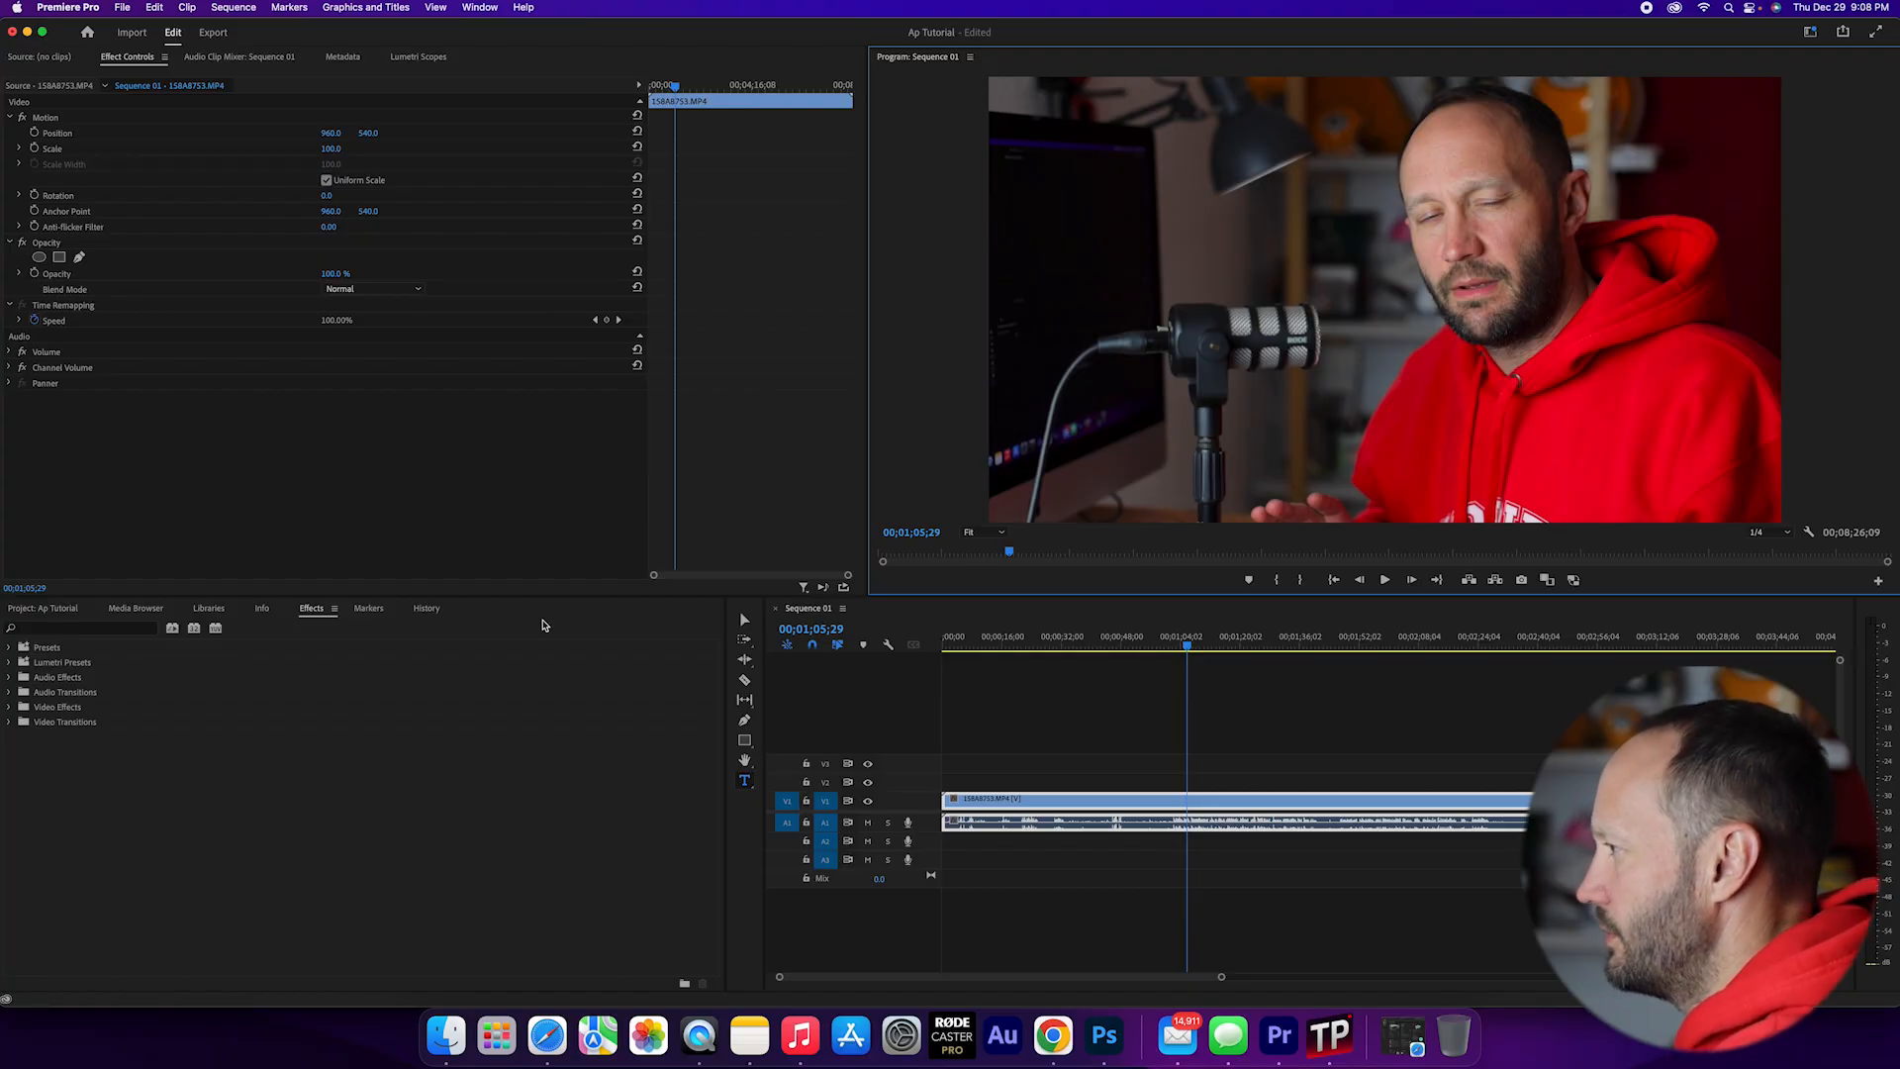
Step: Display the project items in list view and icon view, finishing in freeform view
{"action": "left_click", "coordinate": [71, 631]}
{"action": "left_click", "coordinate": [42, 608]}
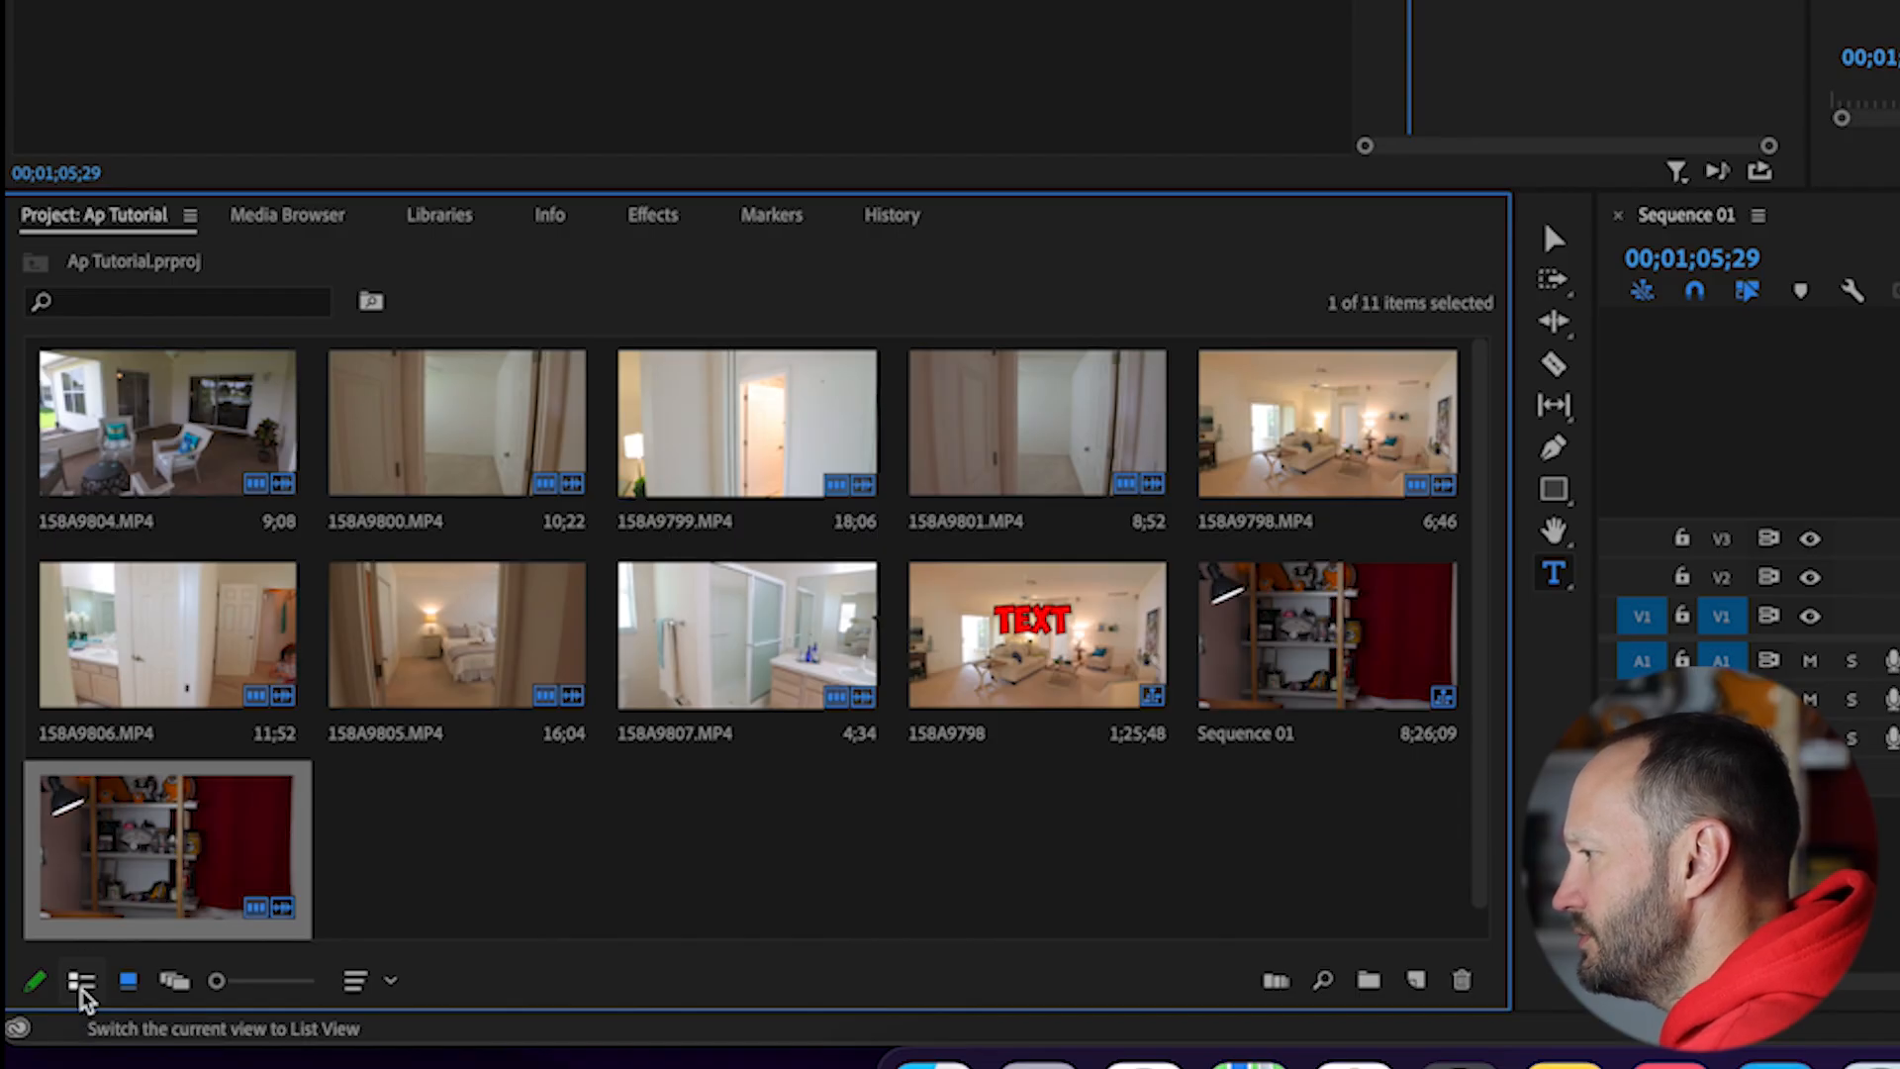
{"action": "left_click", "coordinate": [81, 982]}
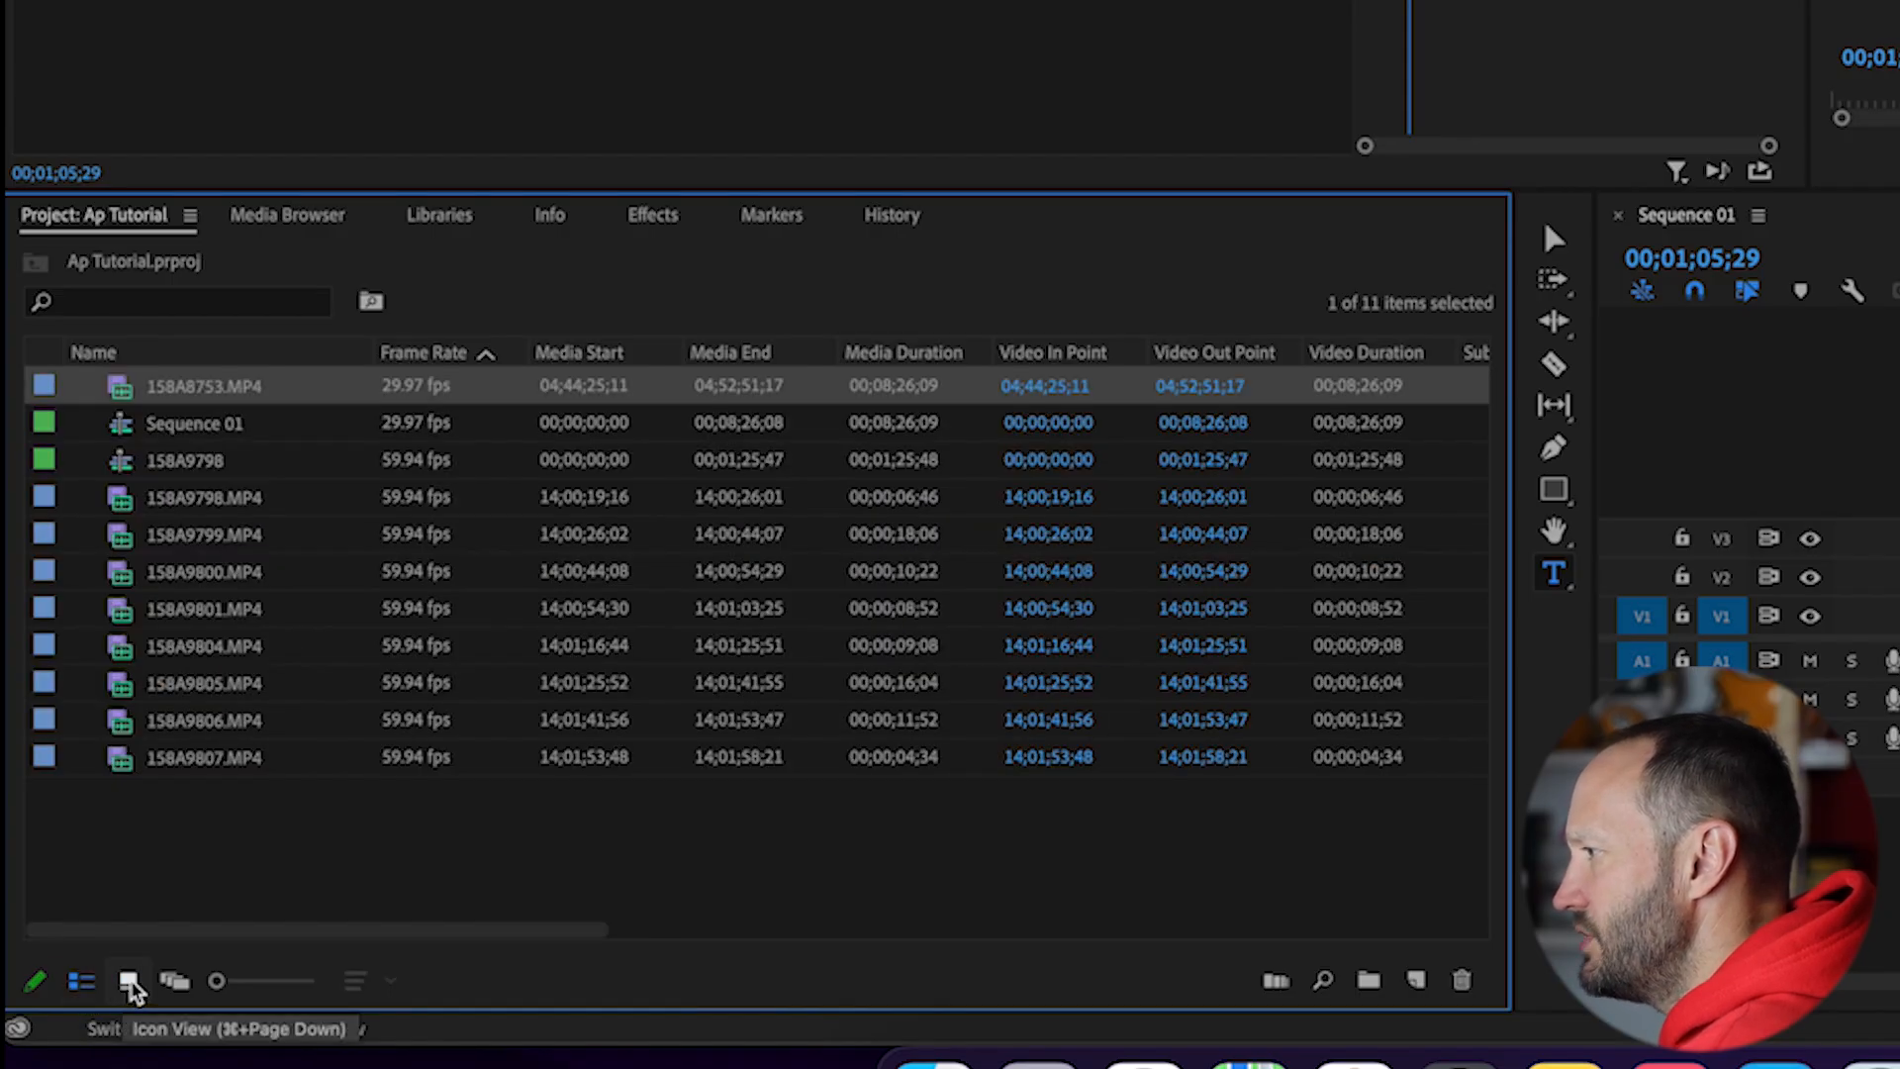
{"action": "left_click", "coordinate": [129, 982]}
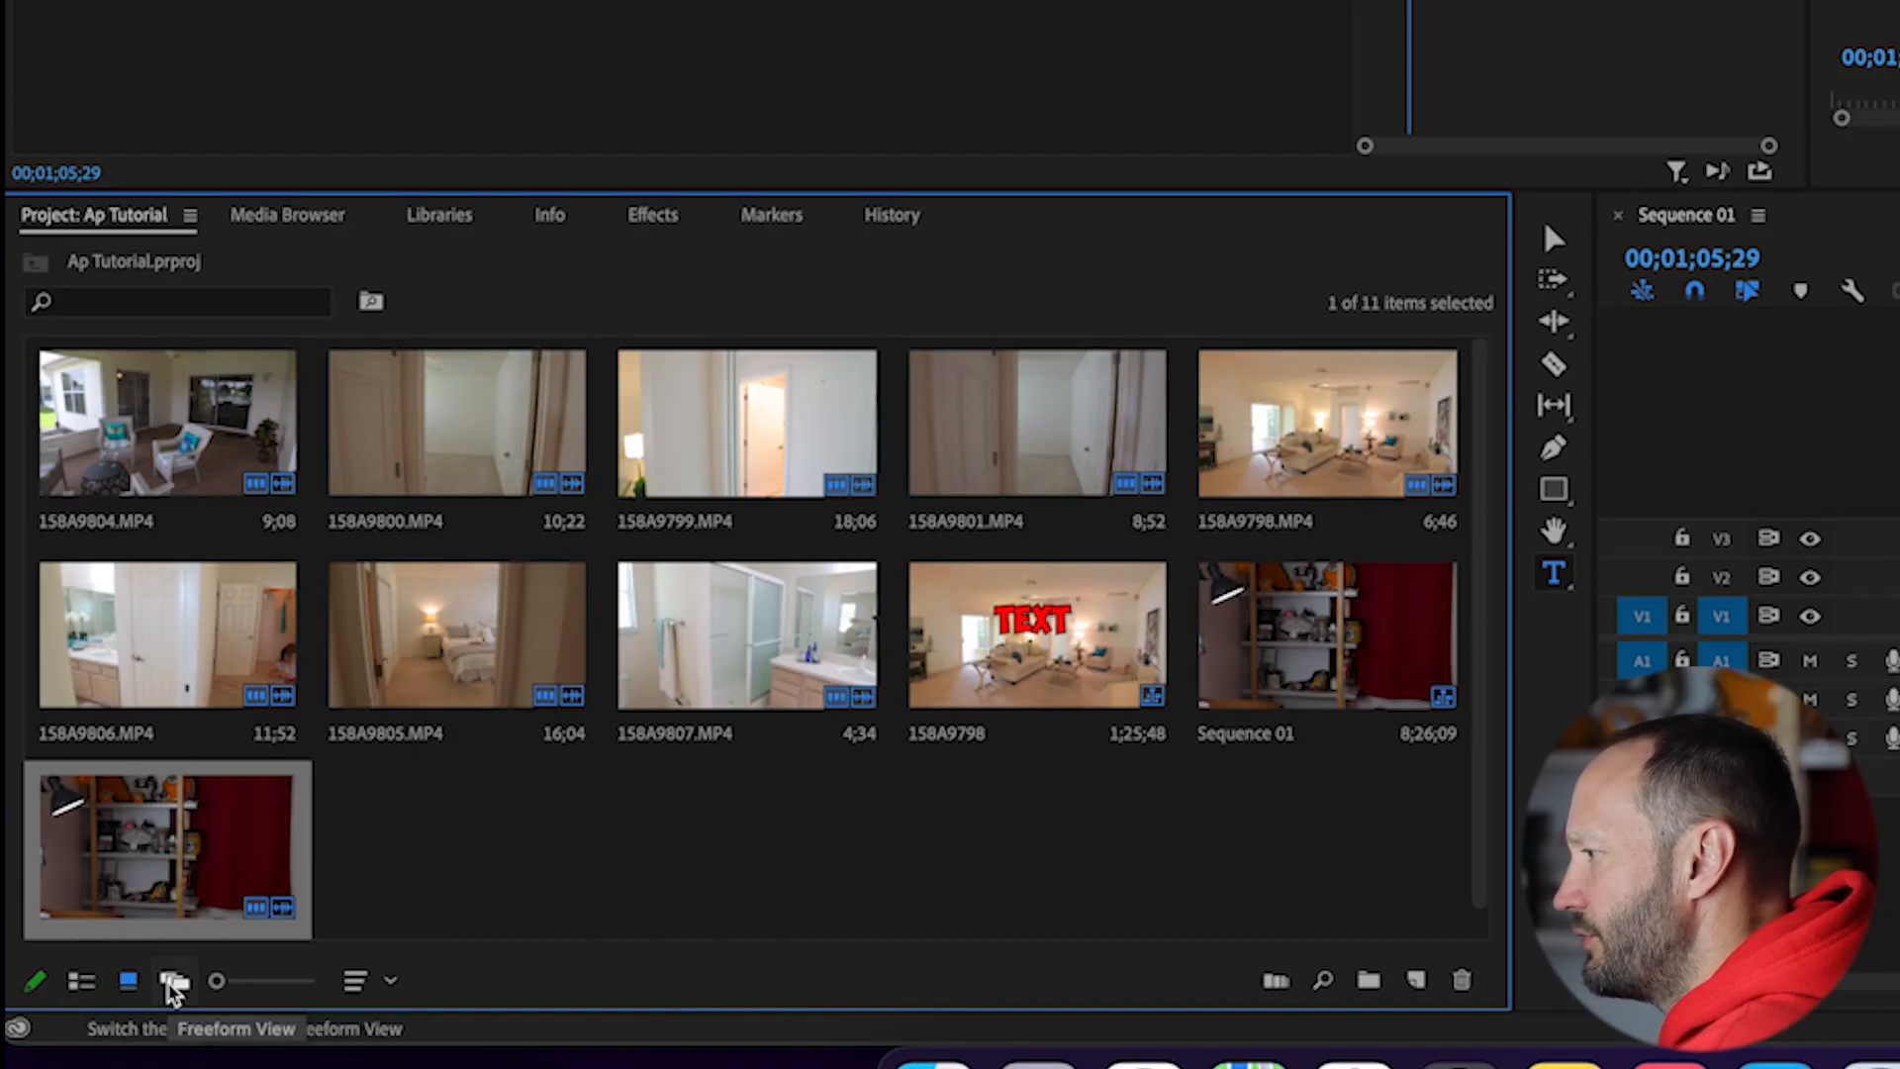
{"action": "left_click", "coordinate": [173, 982]}
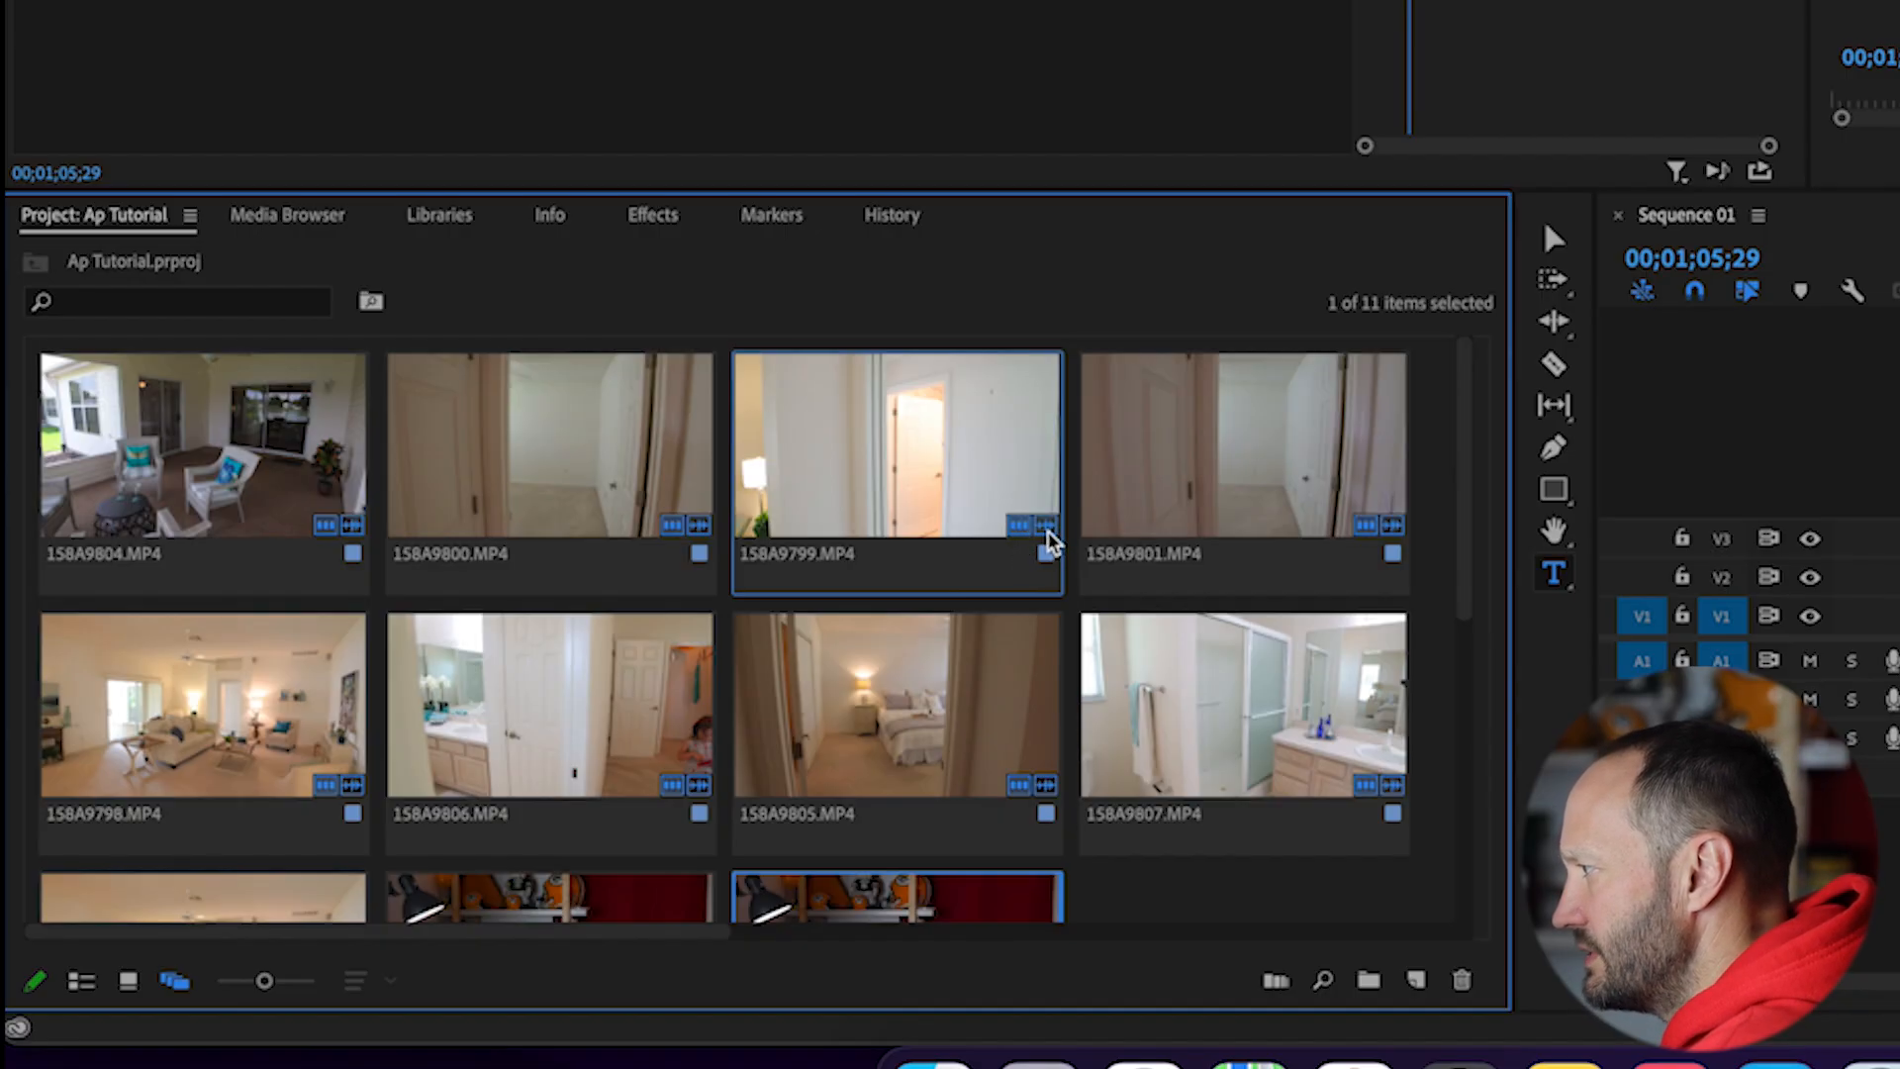
Step: Create a new bin in the project and move the 158A9798 sequence into it
{"action": "left_click", "coordinate": [1055, 655]}
{"action": "scroll", "coordinate": [1055, 655], "scroll_direction": "down", "scroll_amount": 5}
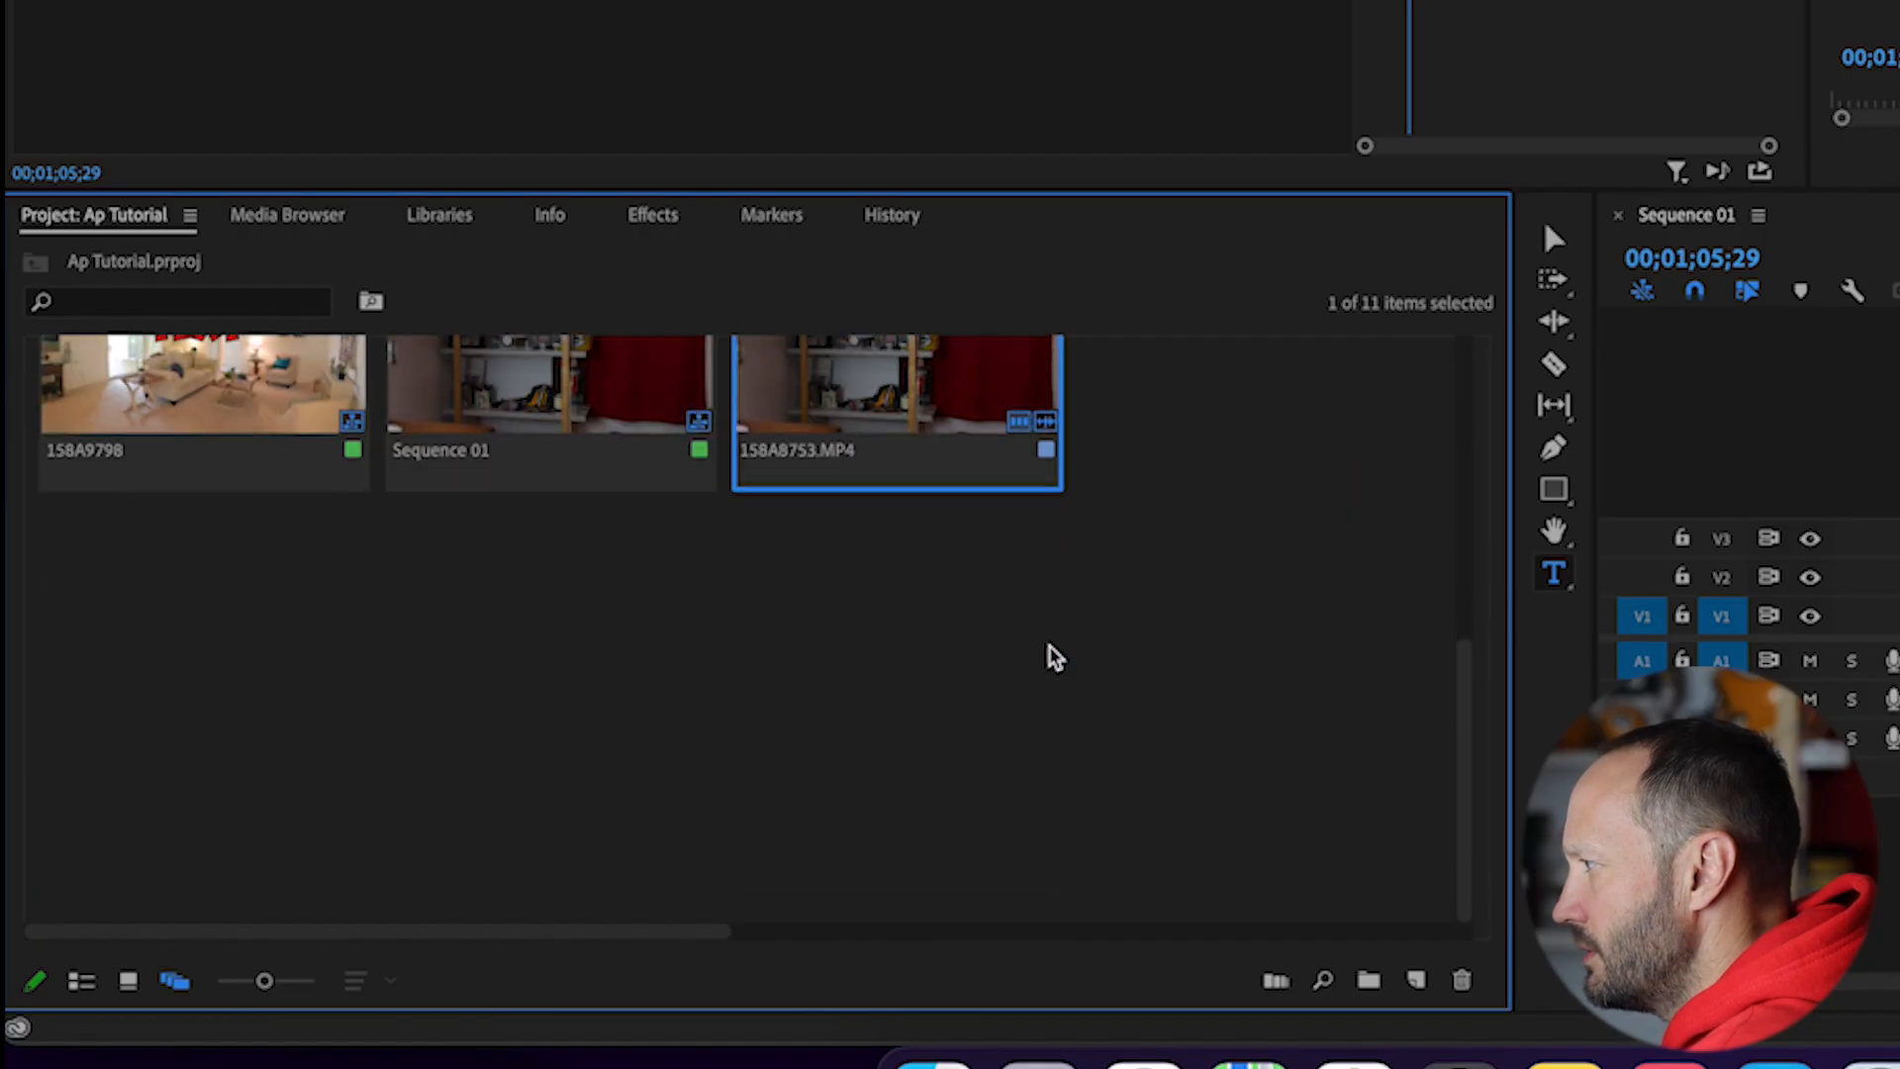
{"action": "scroll", "coordinate": [1053, 654], "scroll_direction": "up", "scroll_amount": 3}
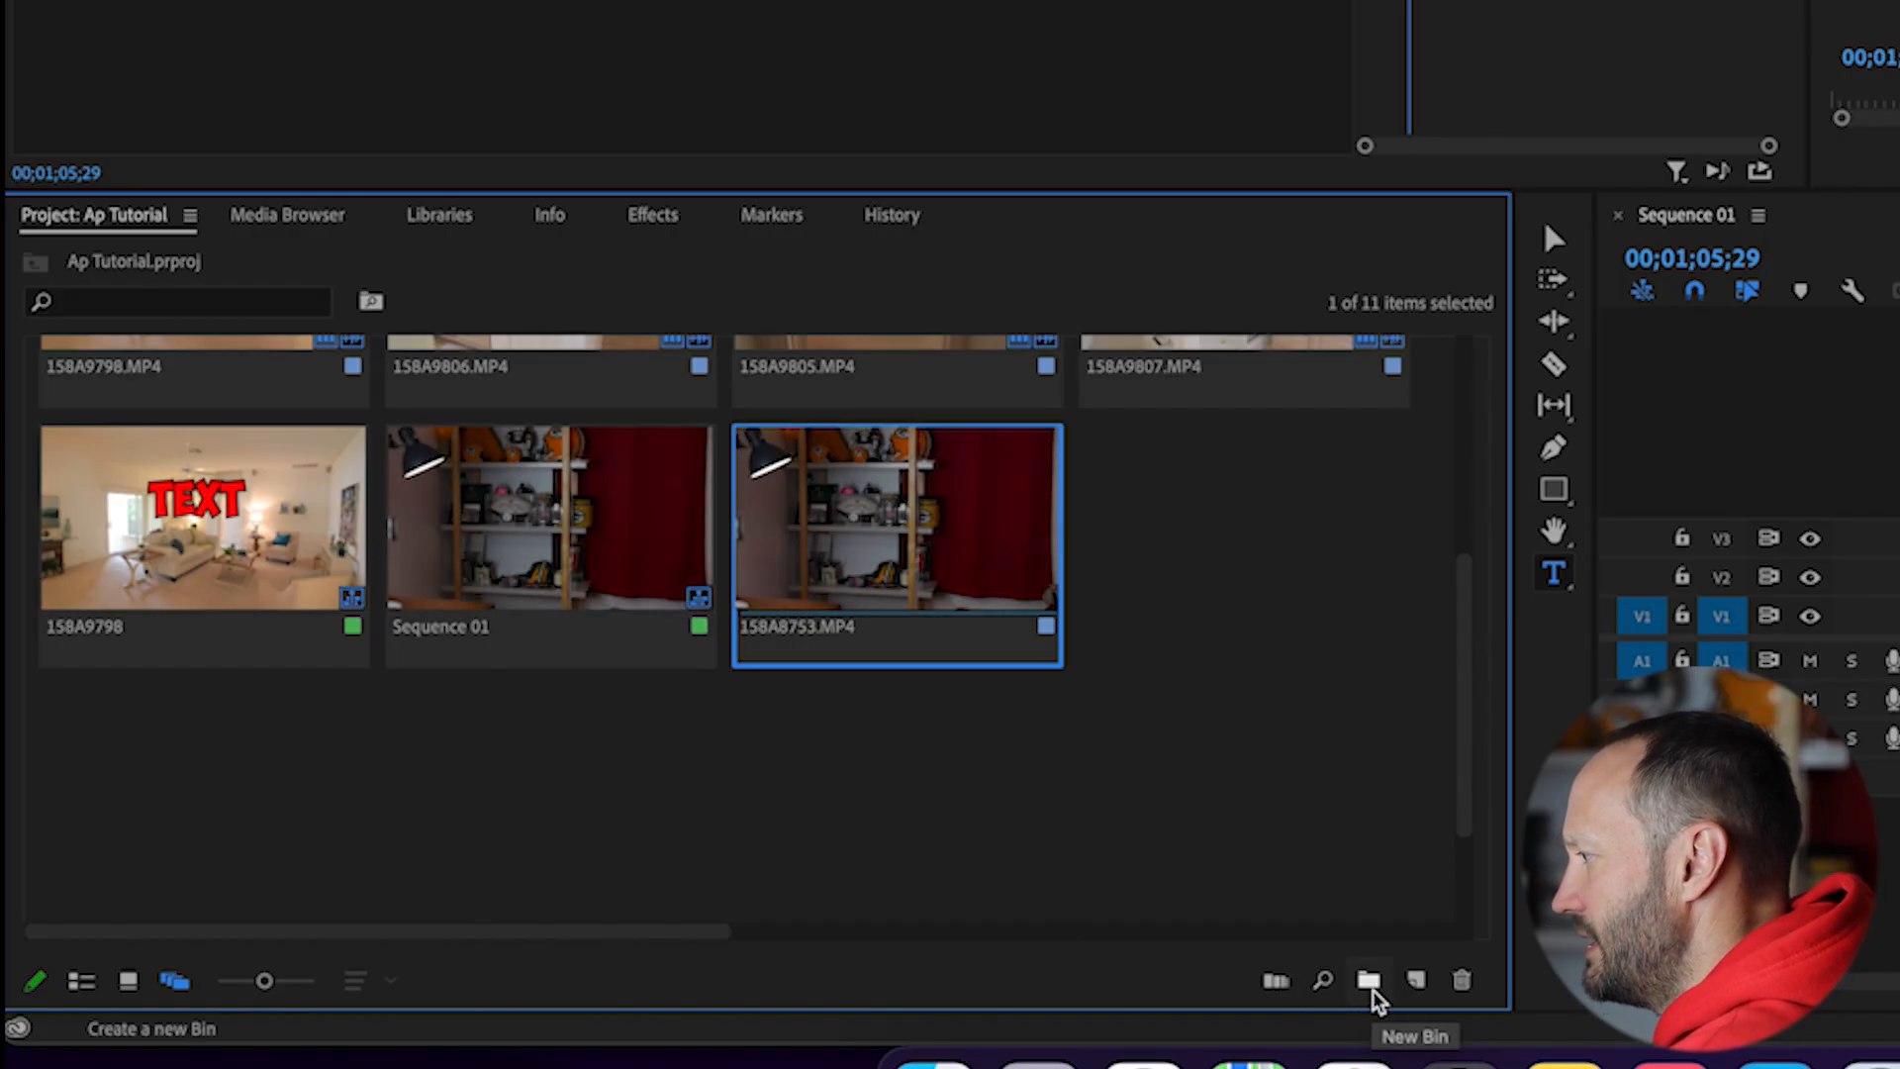
{"action": "scroll", "coordinate": [1251, 849], "scroll_direction": "up", "scroll_amount": 5}
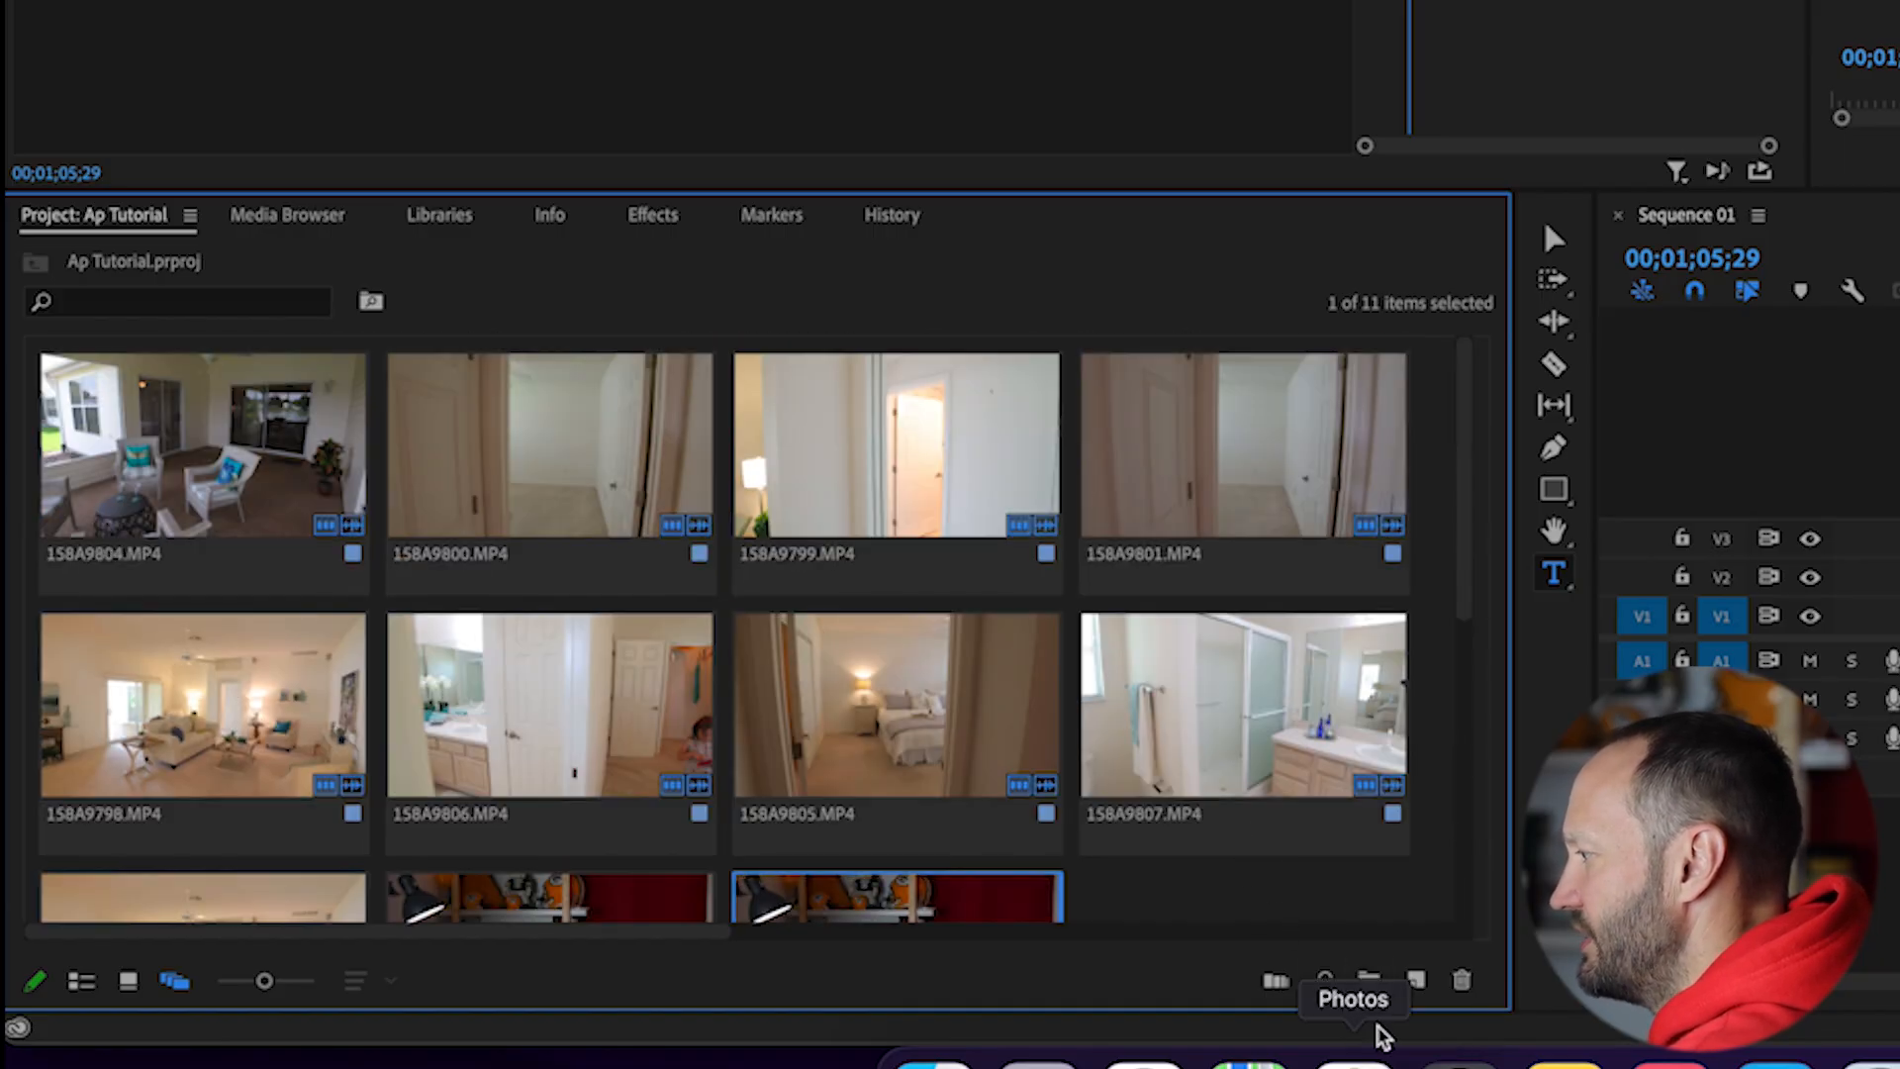
{"action": "left_click", "coordinate": [1369, 983]}
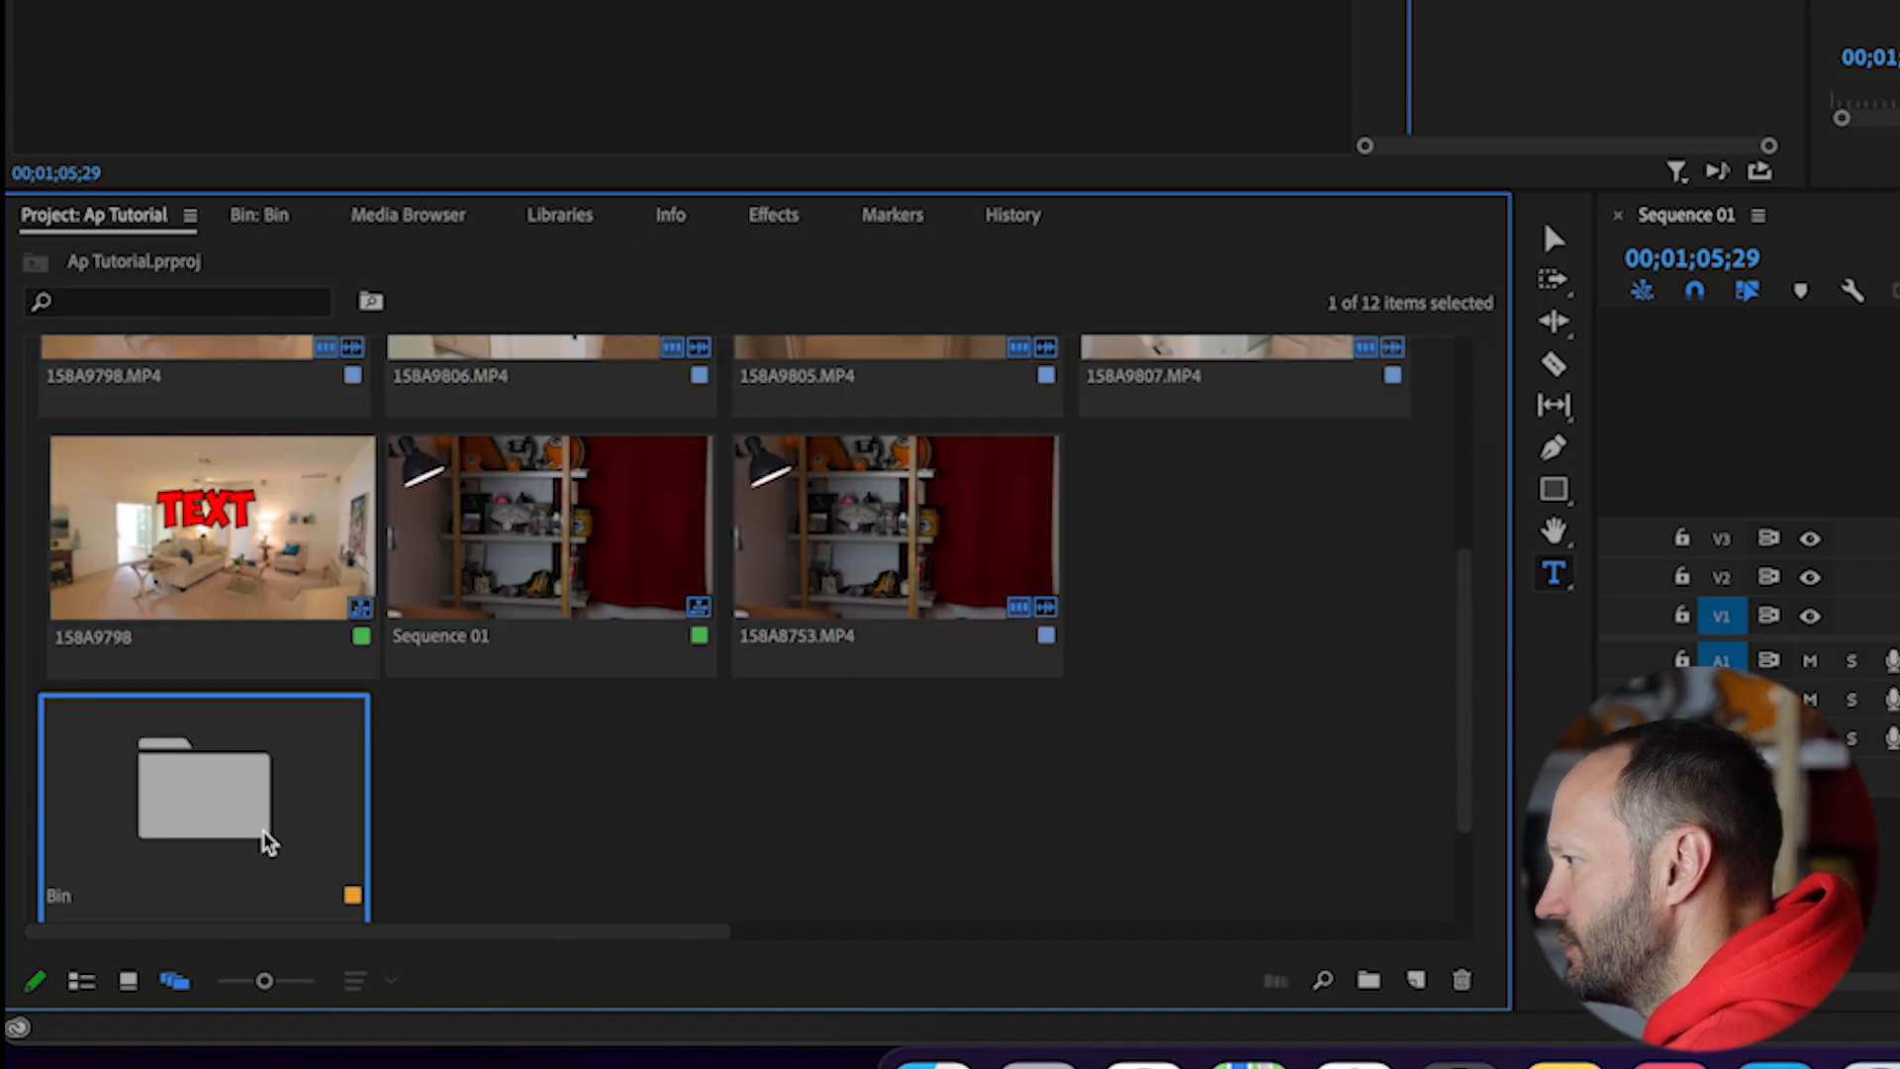
{"action": "left_click_drag", "start_coordinate": [222, 582], "coordinate": [275, 540]}
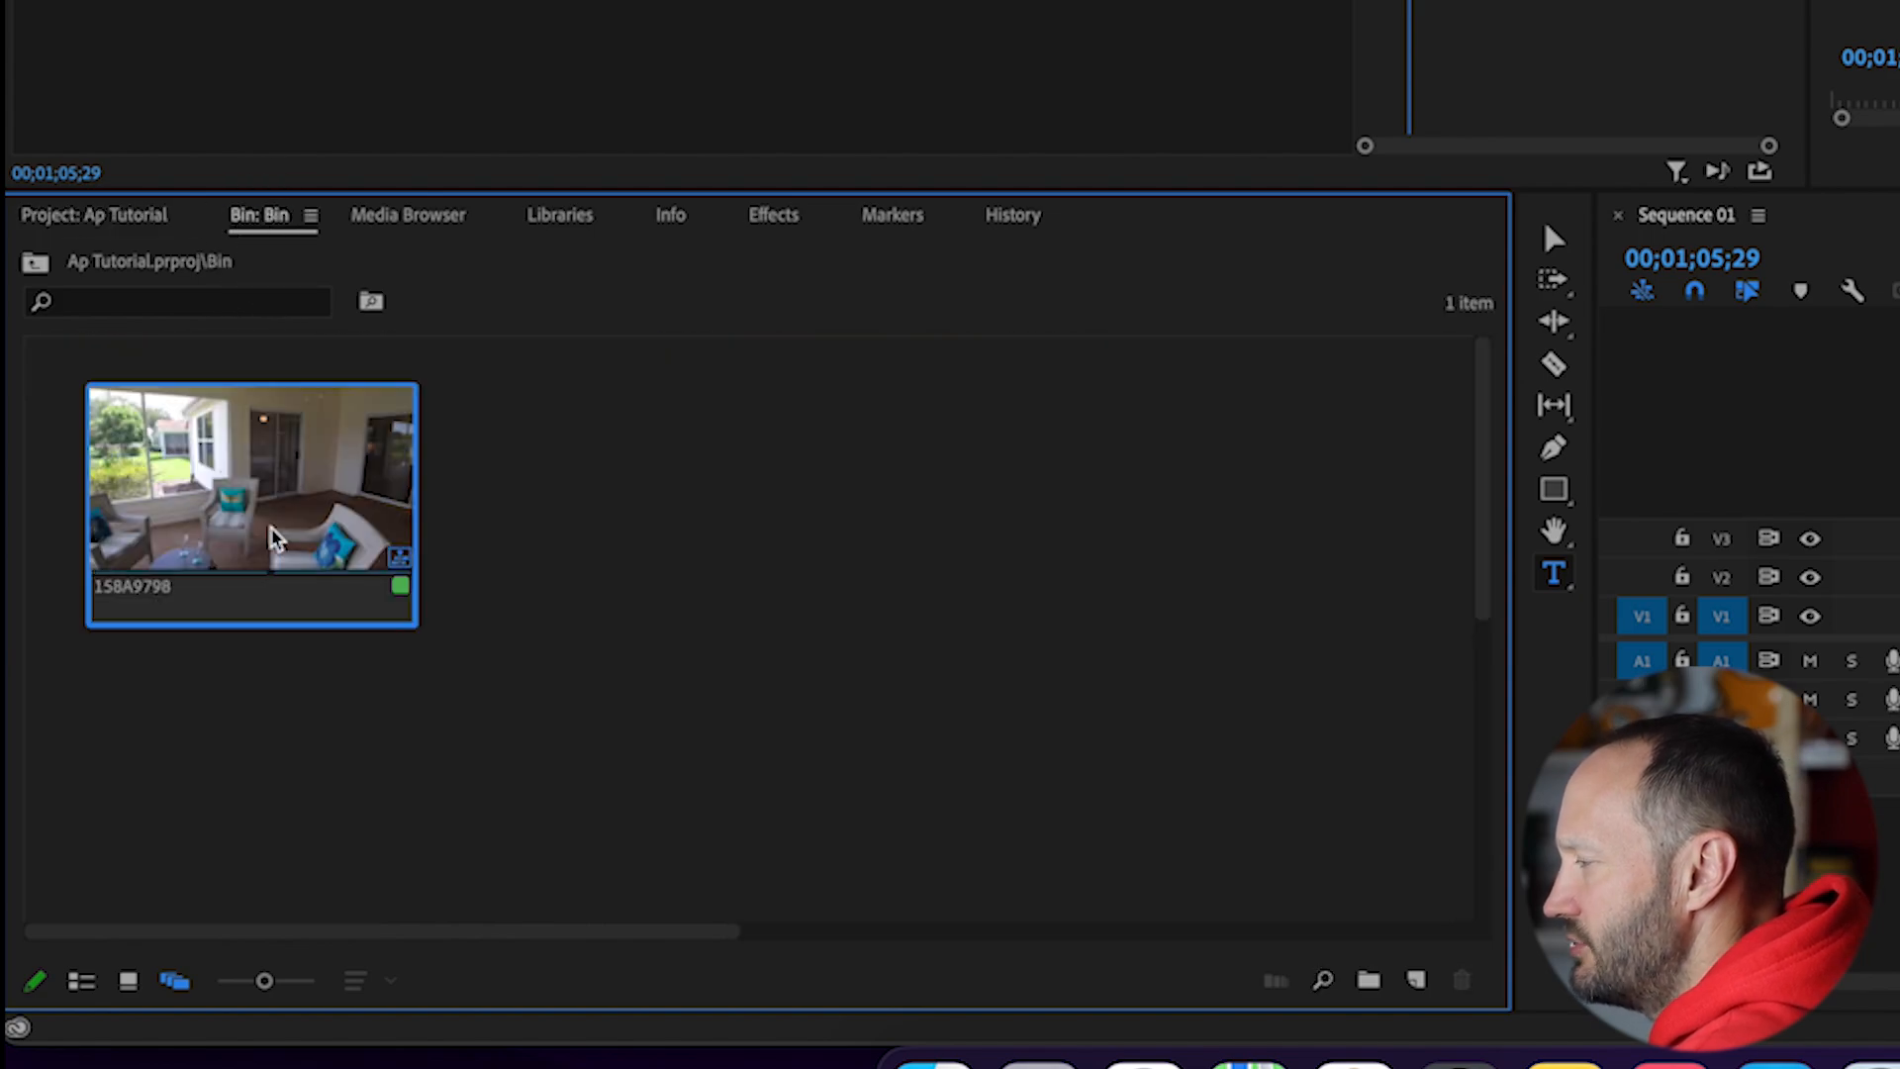
Step: Look through the project's remaining items, the media browser and the contents of the new bin
{"action": "left_click", "coordinate": [101, 215]}
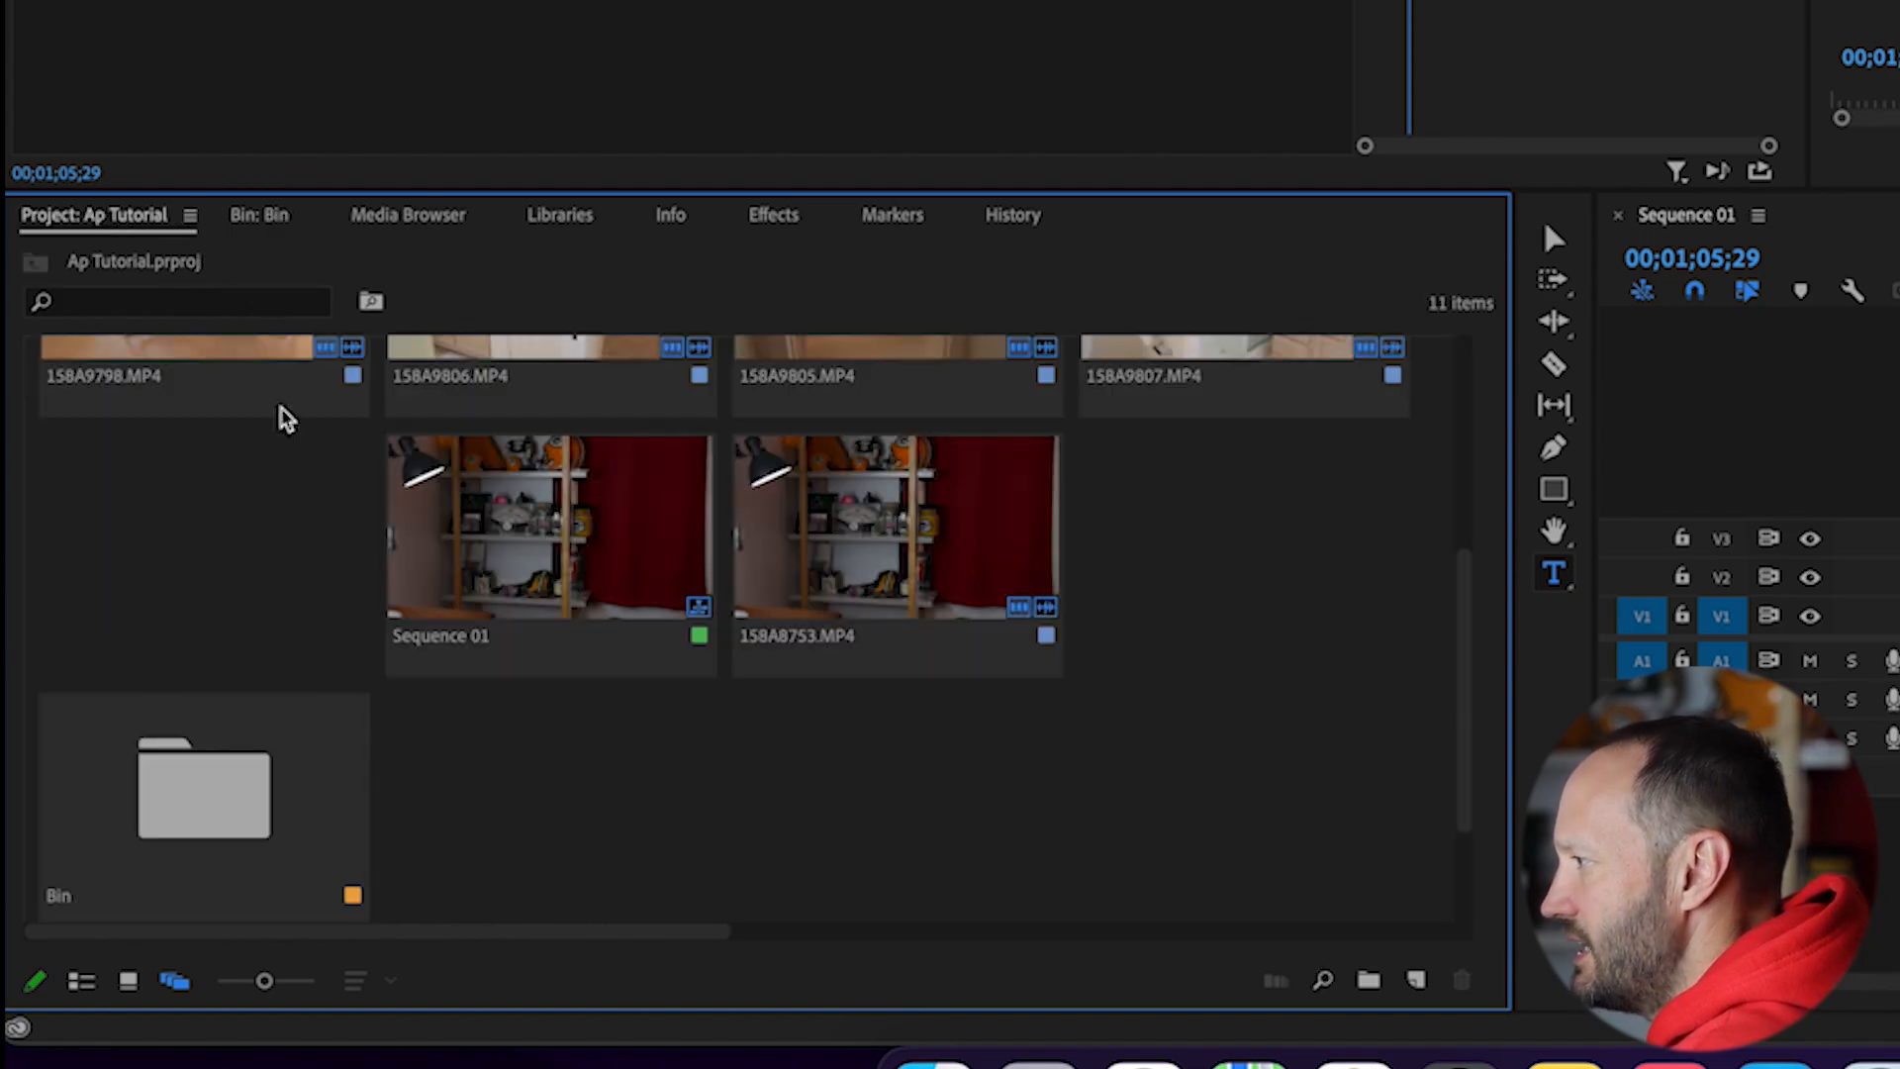
{"action": "left_click", "coordinate": [396, 213]}
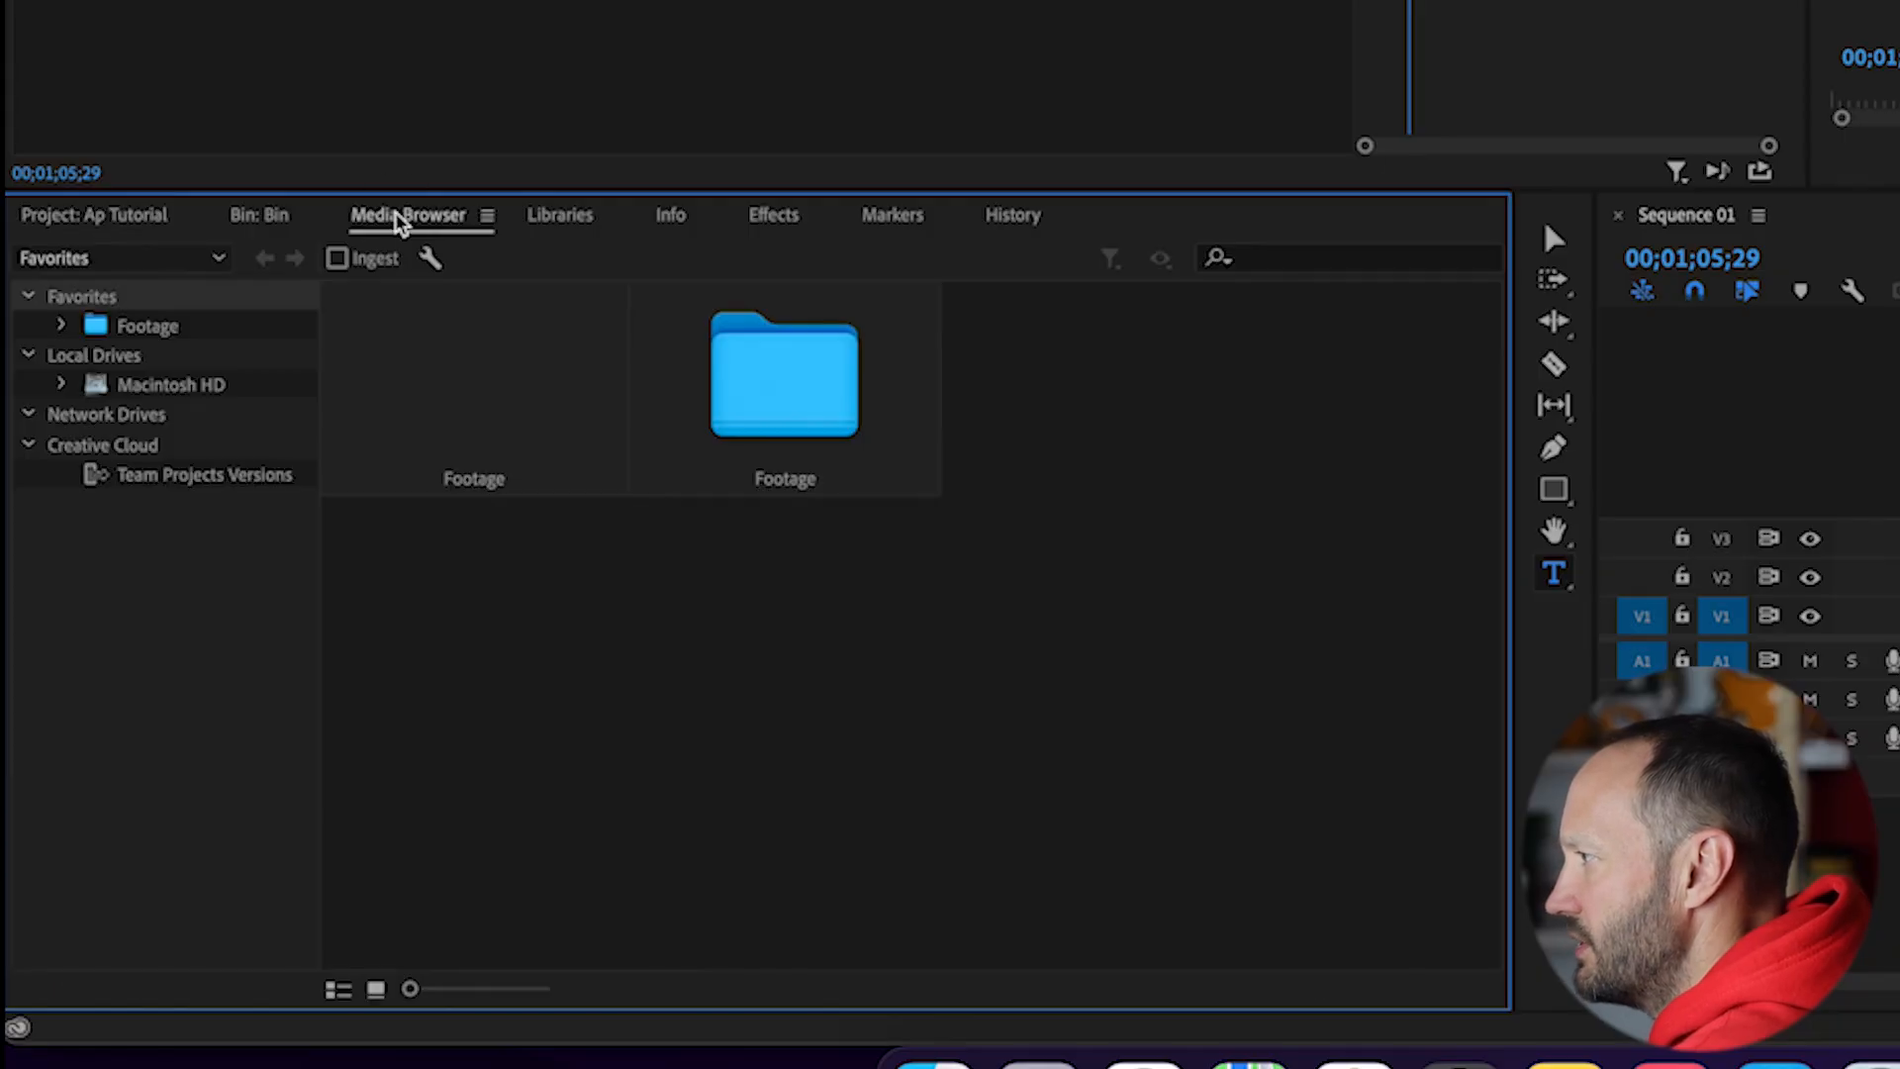
{"action": "left_click", "coordinate": [255, 216]}
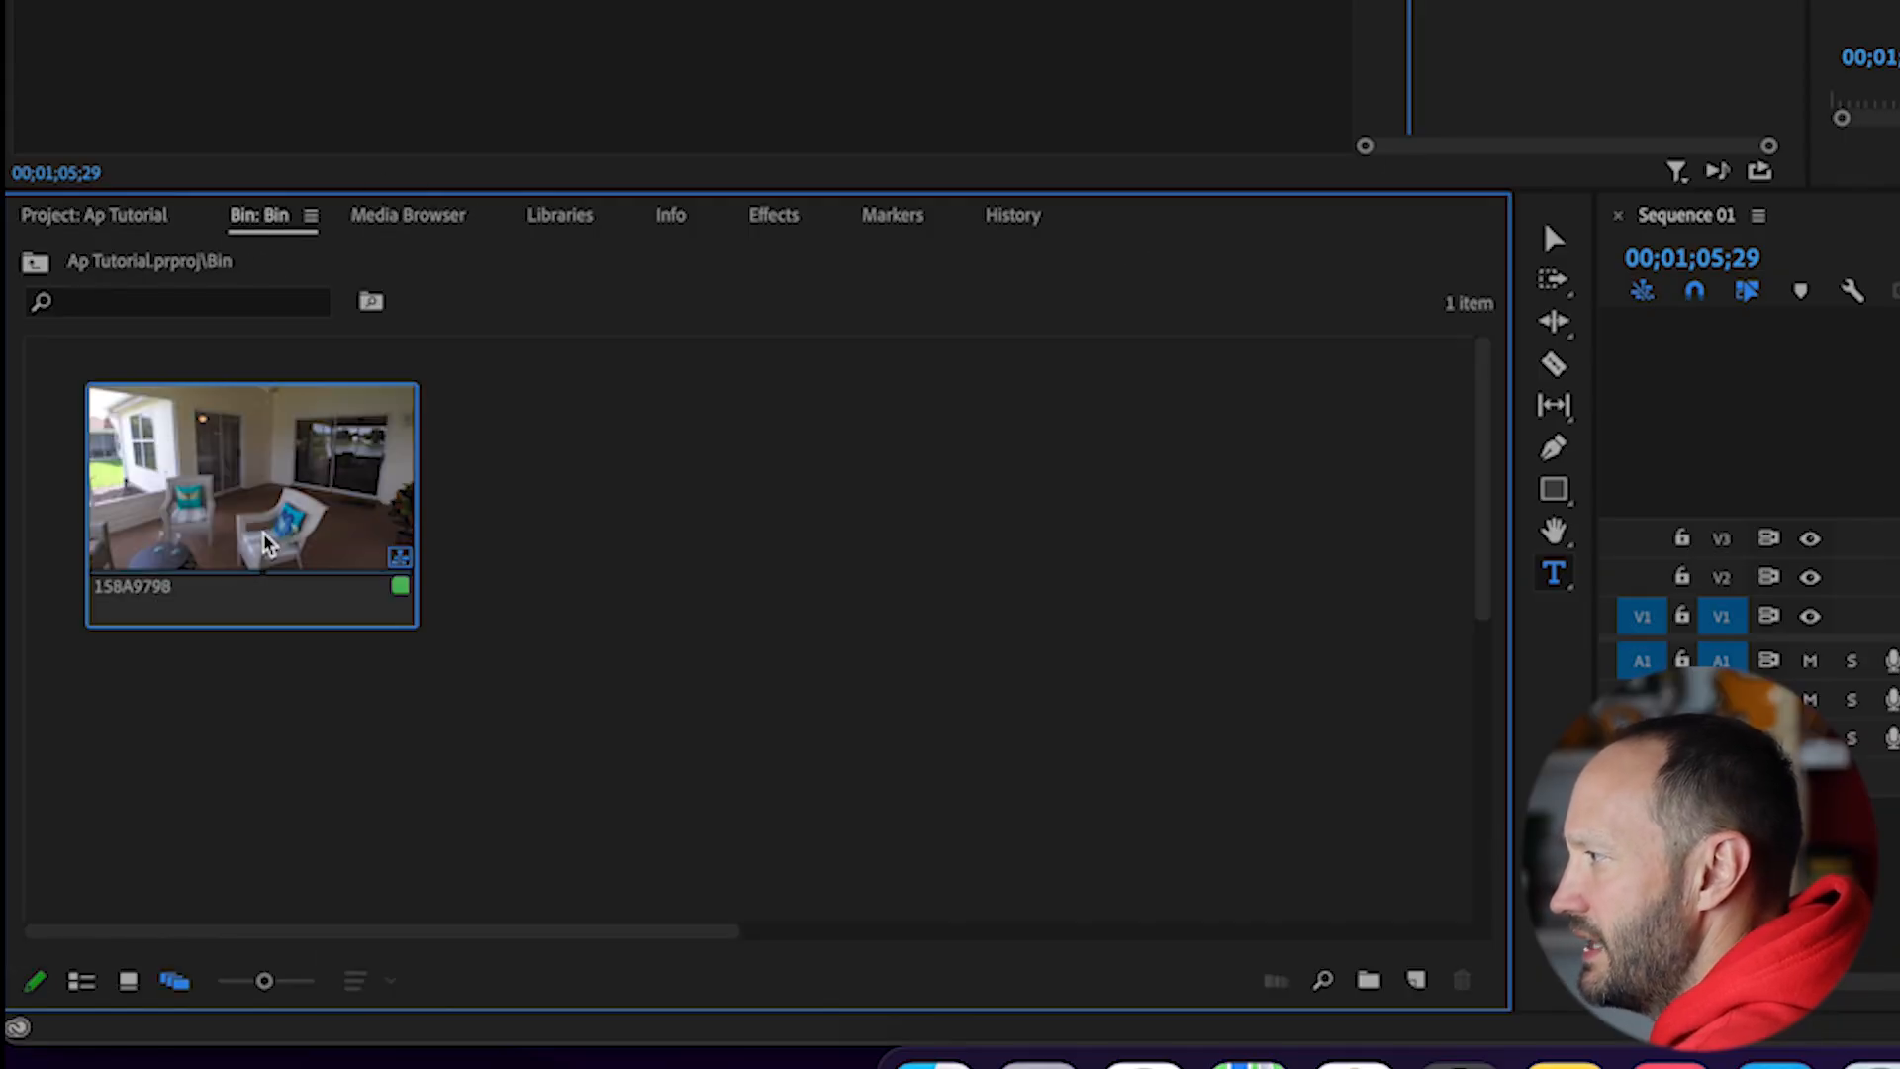
{"action": "left_click", "coordinate": [138, 224]}
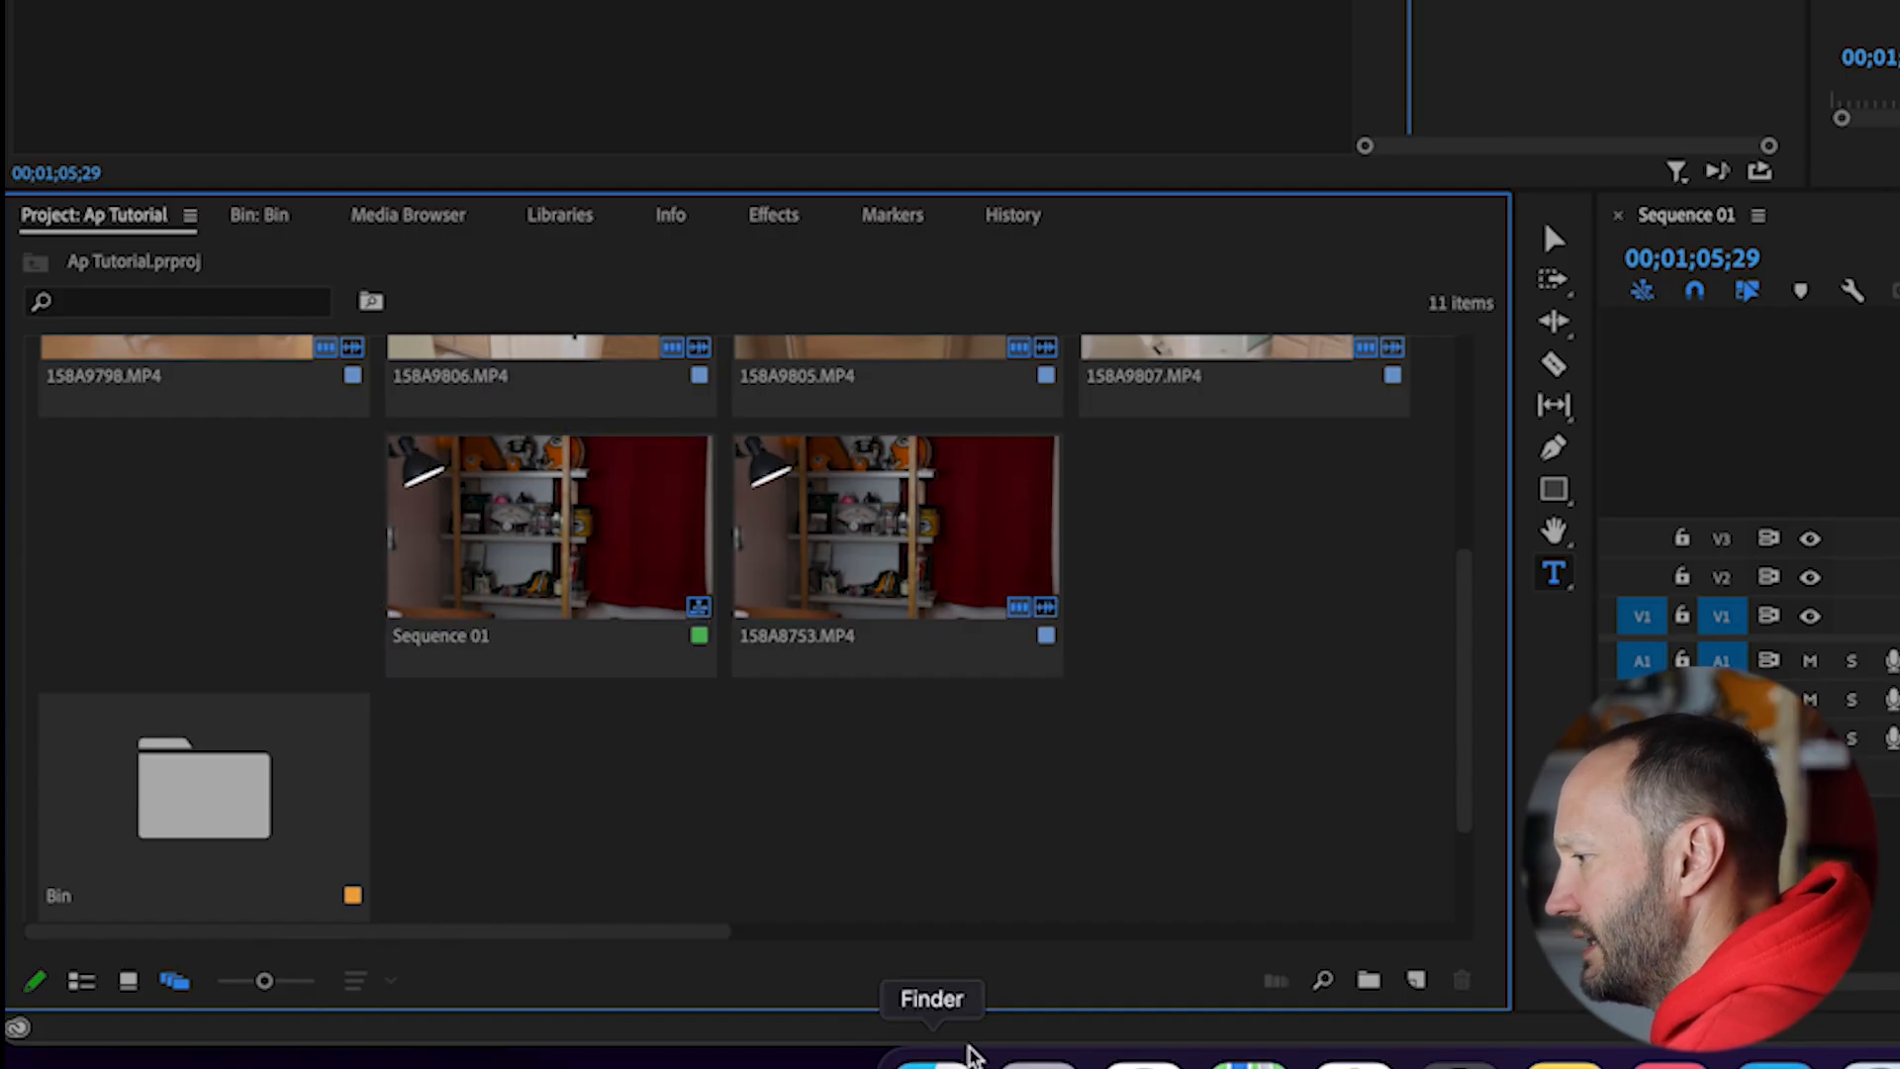
{"action": "left_click", "coordinate": [1418, 982]}
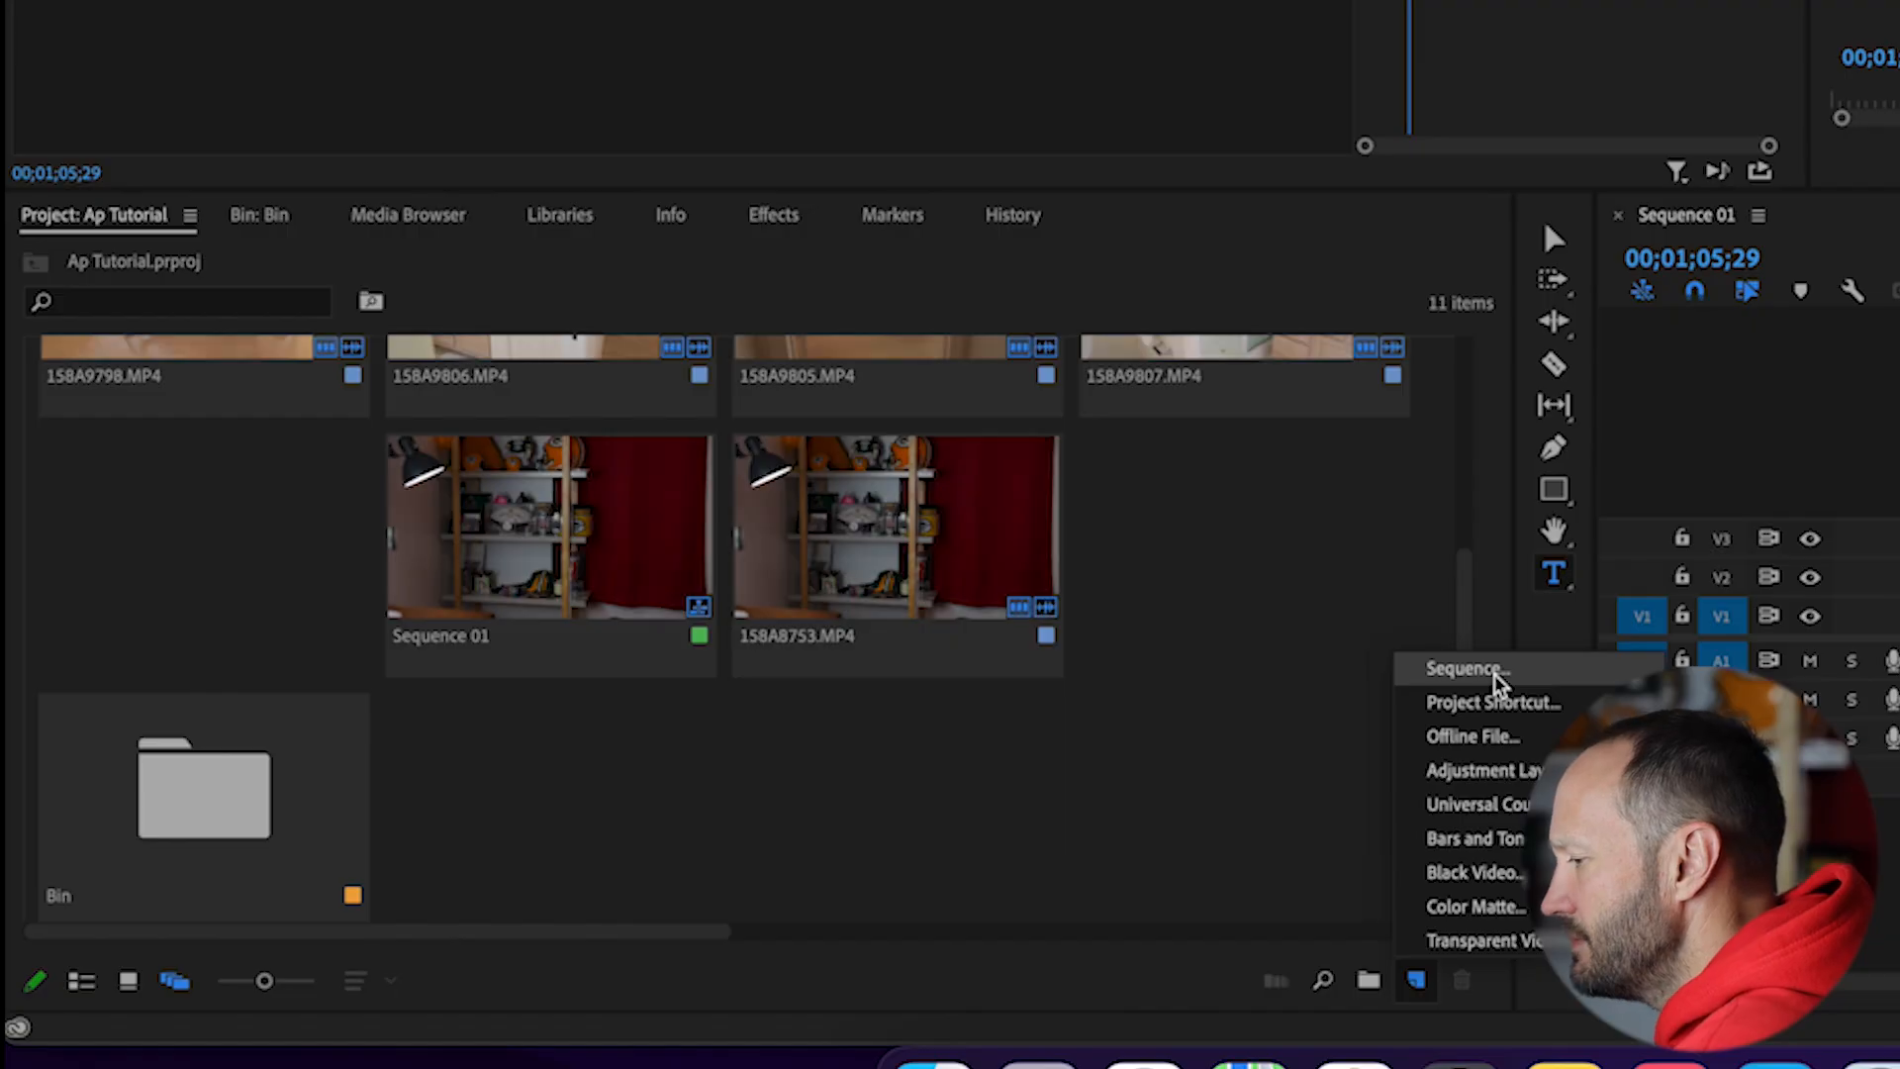
{"action": "left_click", "coordinate": [1465, 669]}
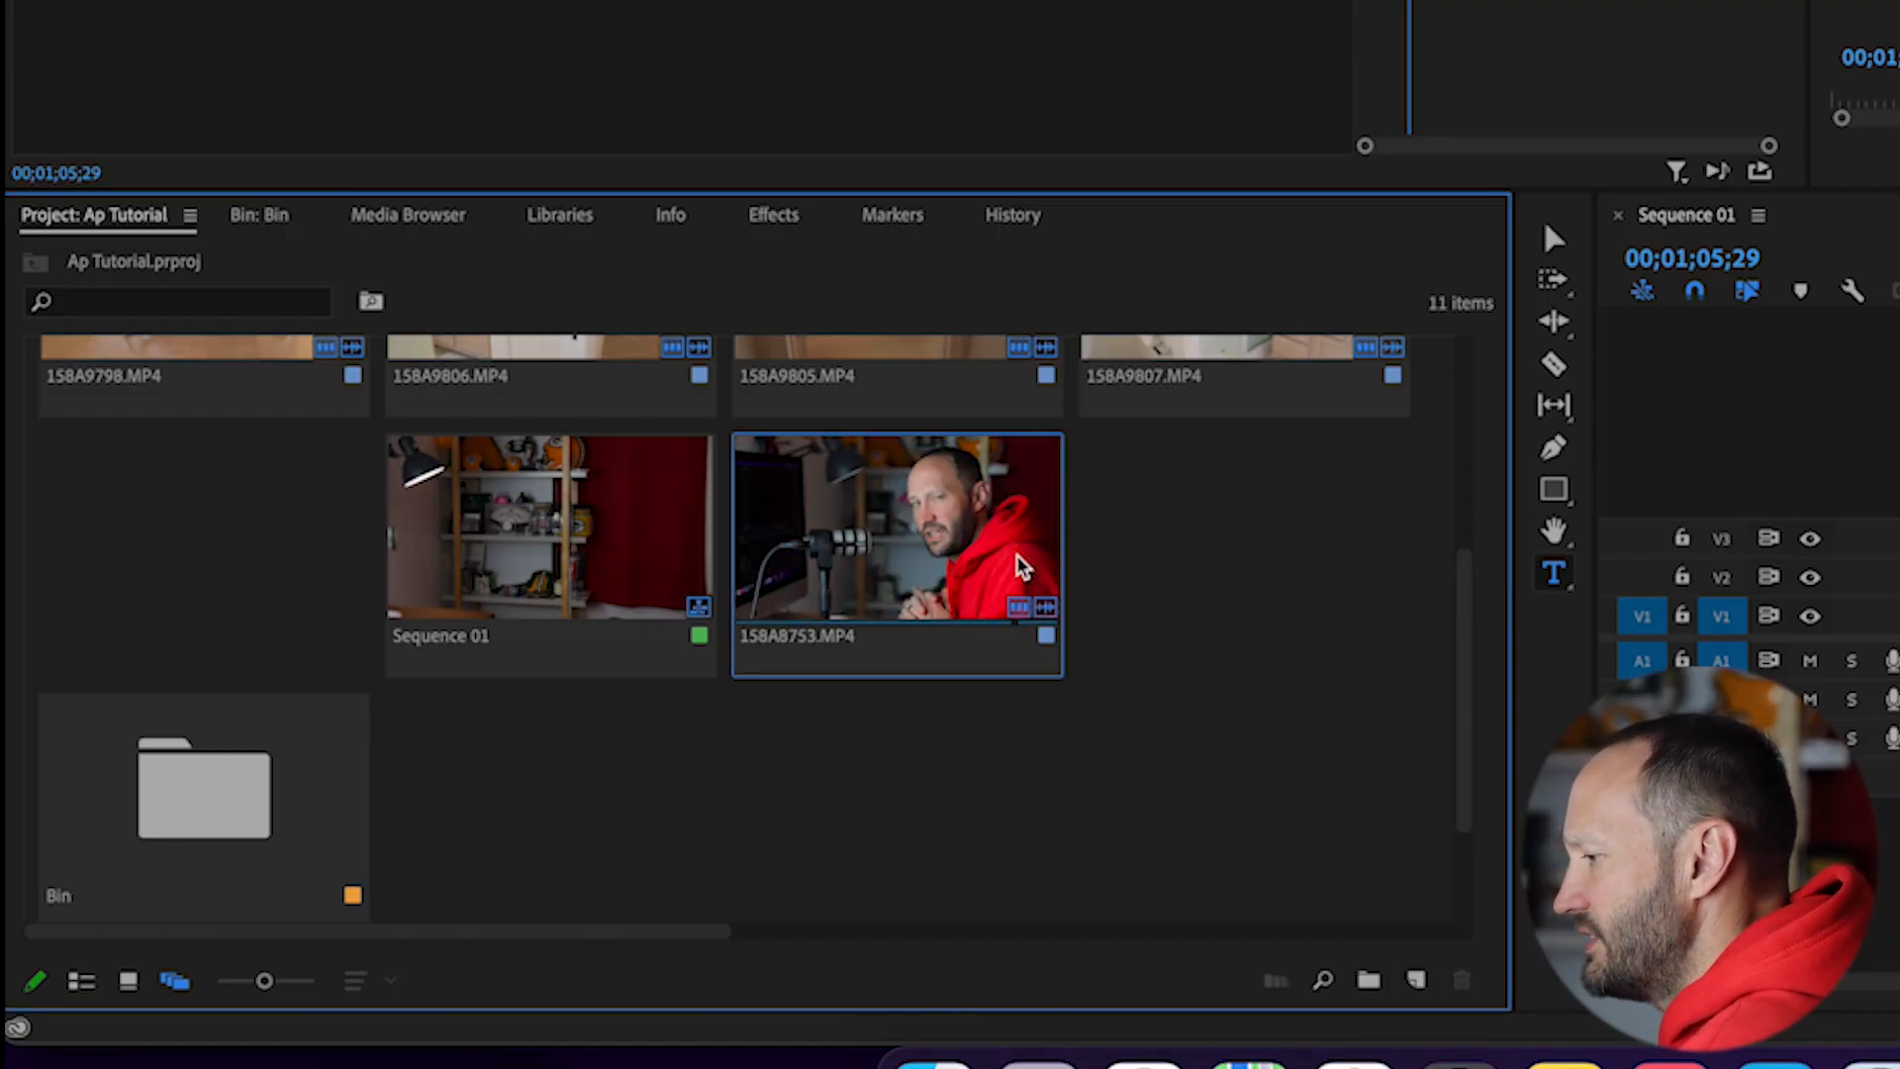
Step: Load the project clip 158A8753.MP4 into the source monitor
{"action": "left_click", "coordinate": [806, 596]}
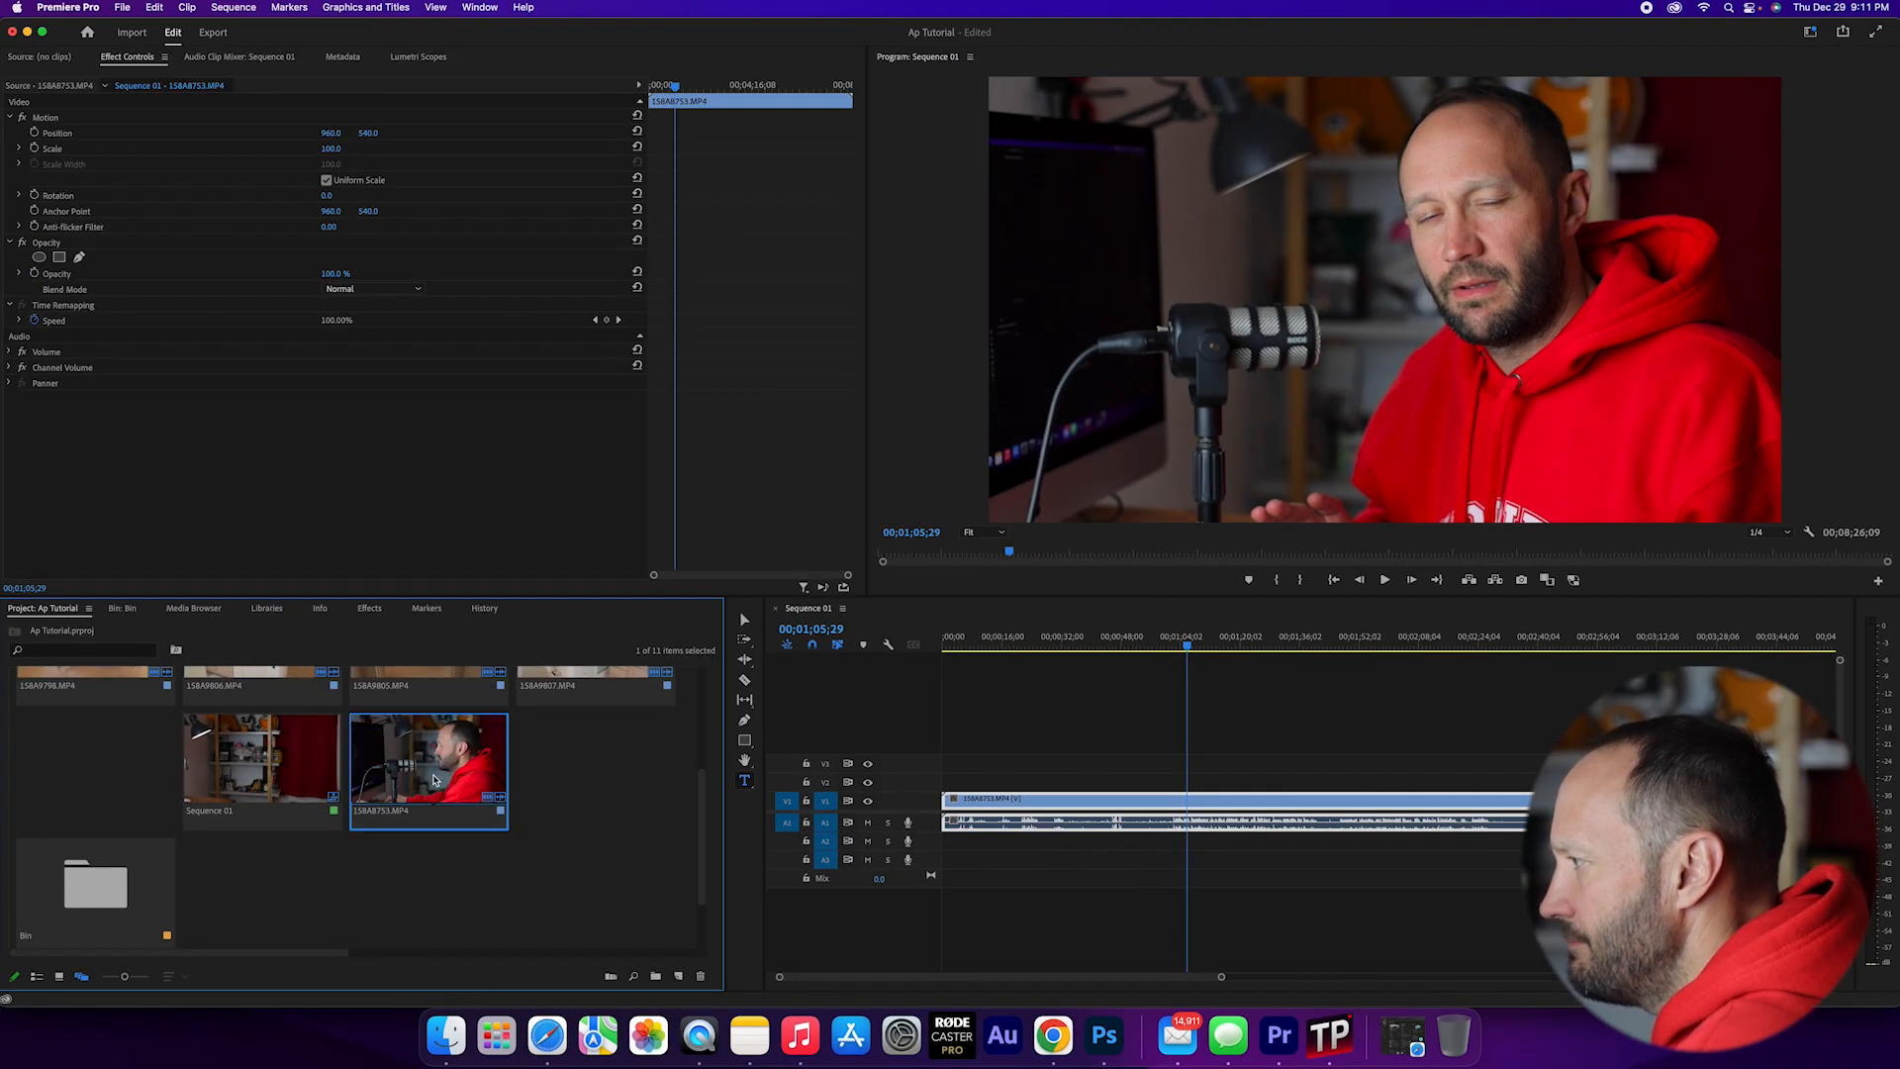
{"action": "double_click", "coordinate": [376, 772]}
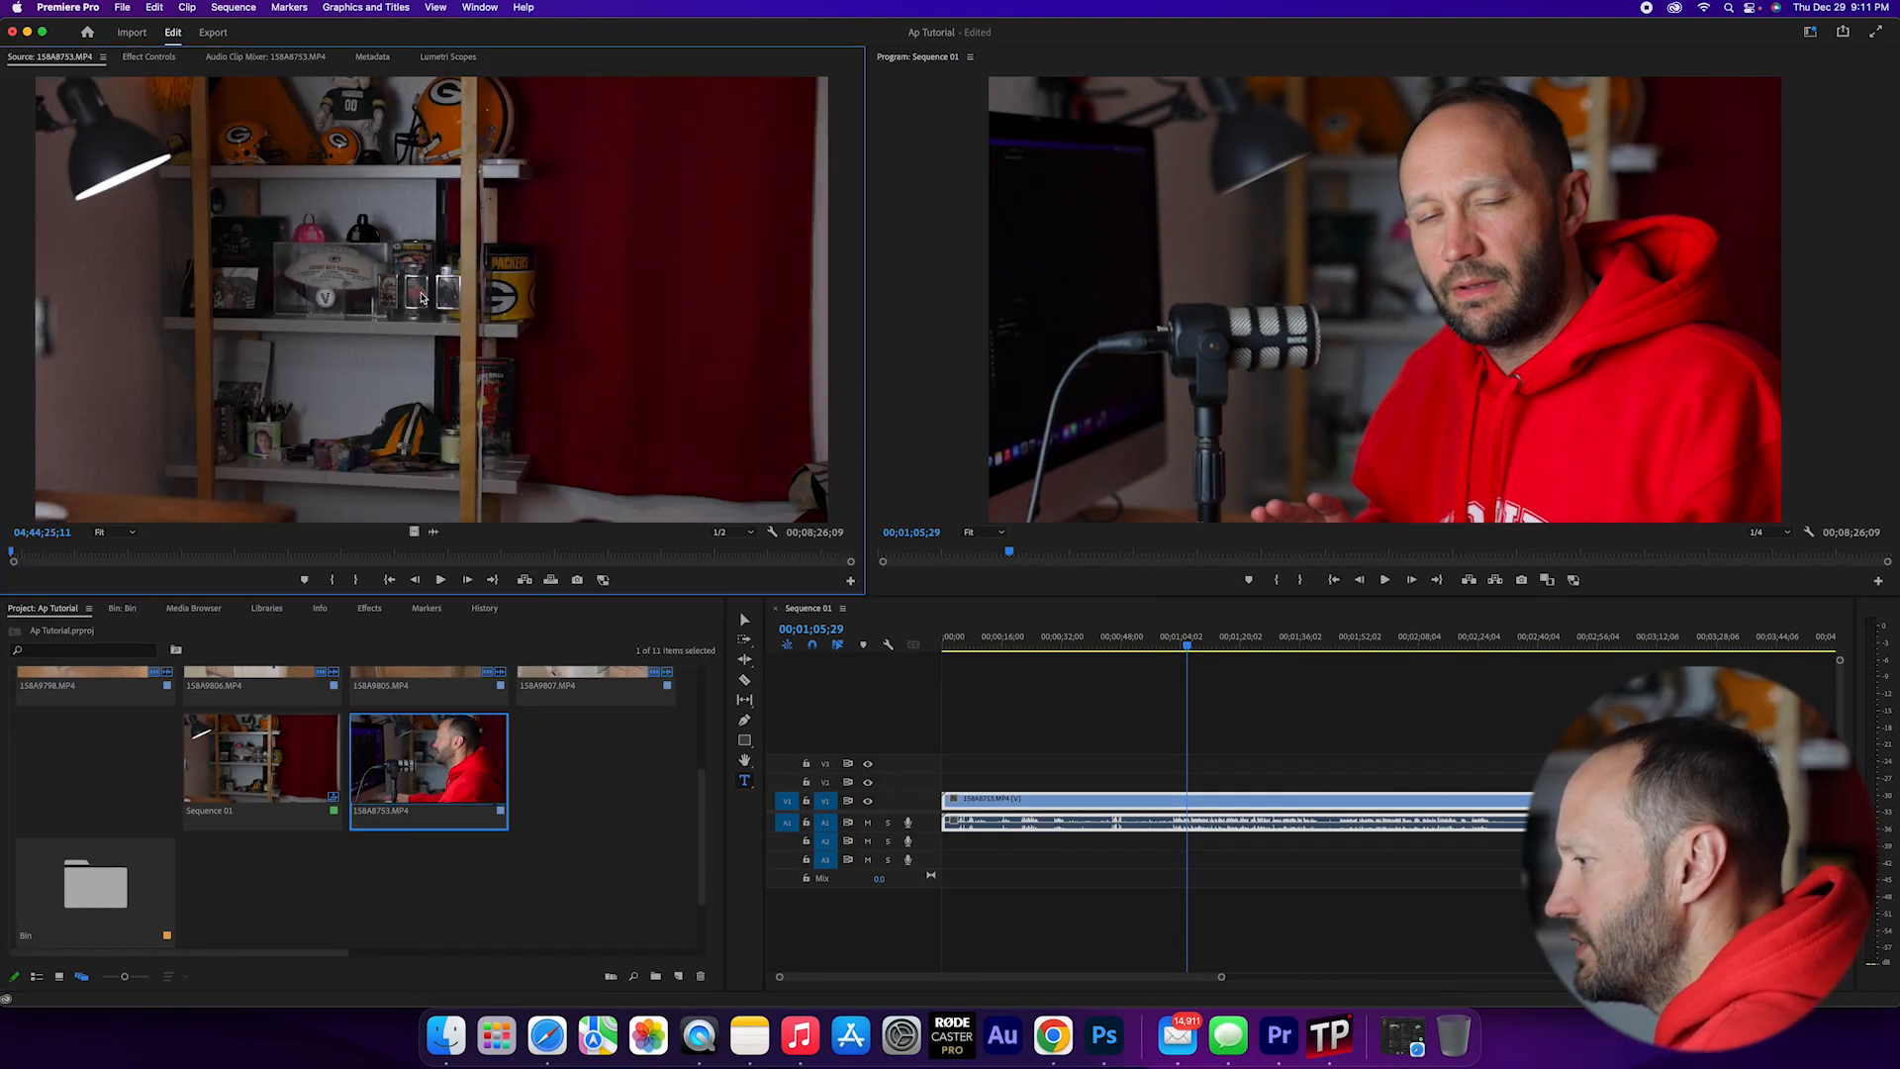